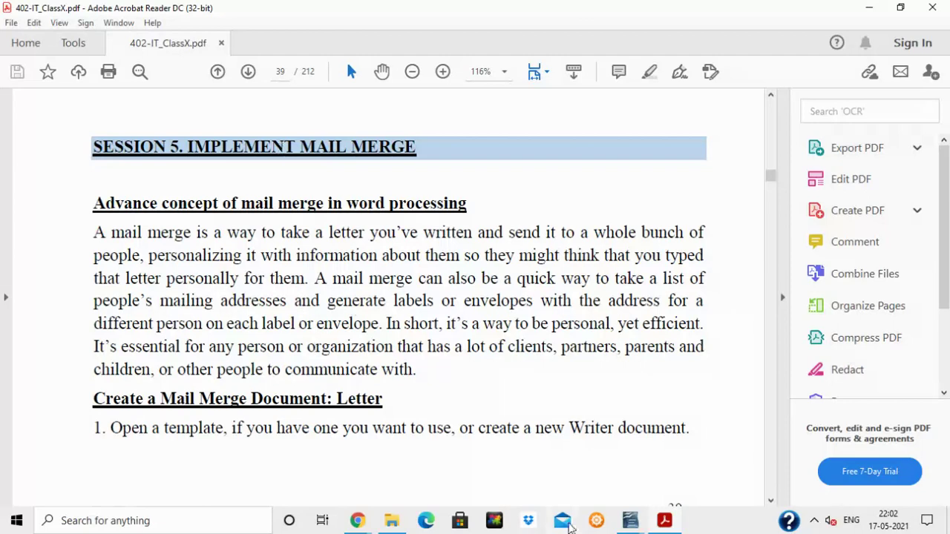
Switch from the Acrobat mail merge notes to the Untitled 1 letter in Writer.
{"action": "left_click", "coordinate": [630, 521]}
{"action": "left_click", "coordinate": [575, 488]}
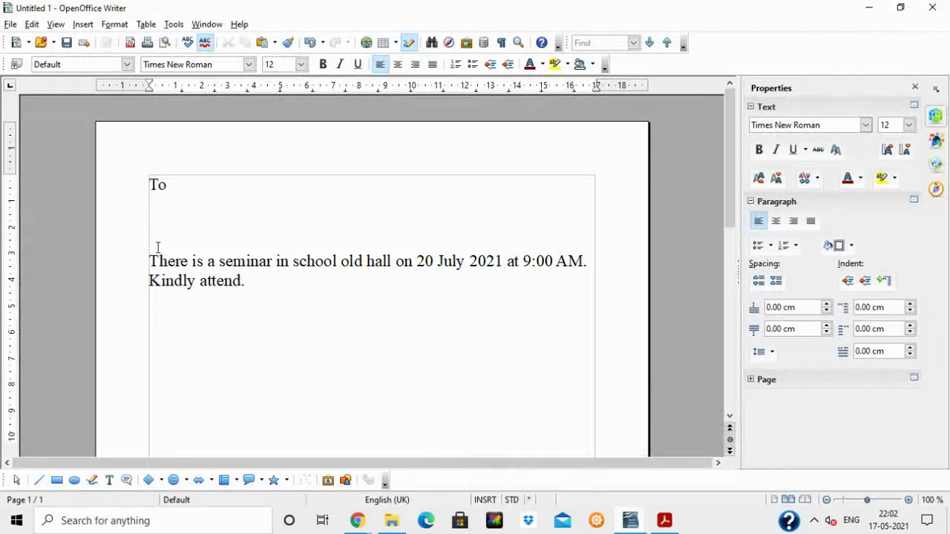
Replace the seminar paragraph with separate Name, Dept and Address lines.
{"action": "left_click_drag", "start_coordinate": [149, 260], "coordinate": [254, 295]}
{"action": "key", "text": "ctrl+c"}
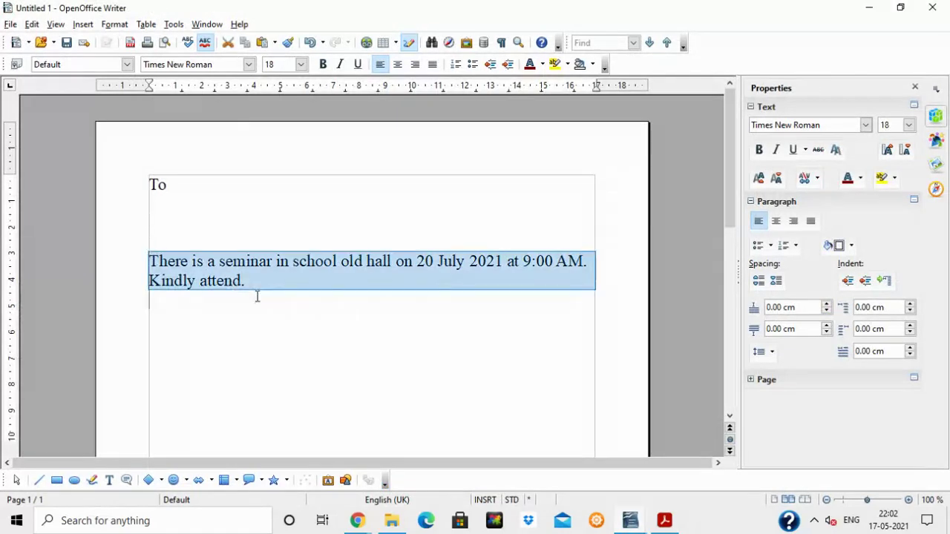
{"action": "key", "text": "Delete"}
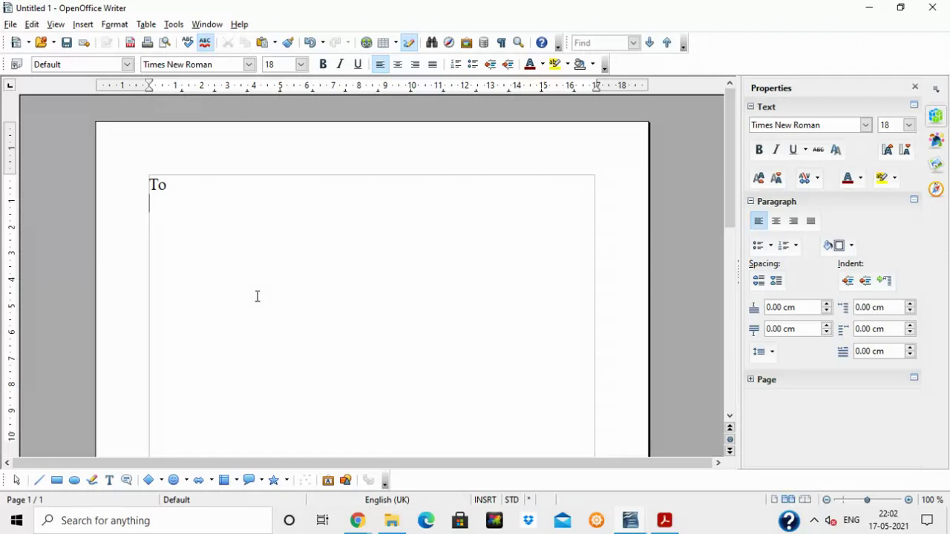
{"action": "type", "text": "Name"}
{"action": "key", "text": "Return"}
{"action": "type", "text": "Dept"}
{"action": "key", "text": "Return"}
{"action": "type", "text": "Address"}
{"action": "key", "text": "Return"}
{"action": "key", "text": "Return"}
Type the sentence 'you are invited for annual meeting', fixing typos along the way.
{"action": "type", "text": "your"}
{"action": "key", "text": "BackSpace"}
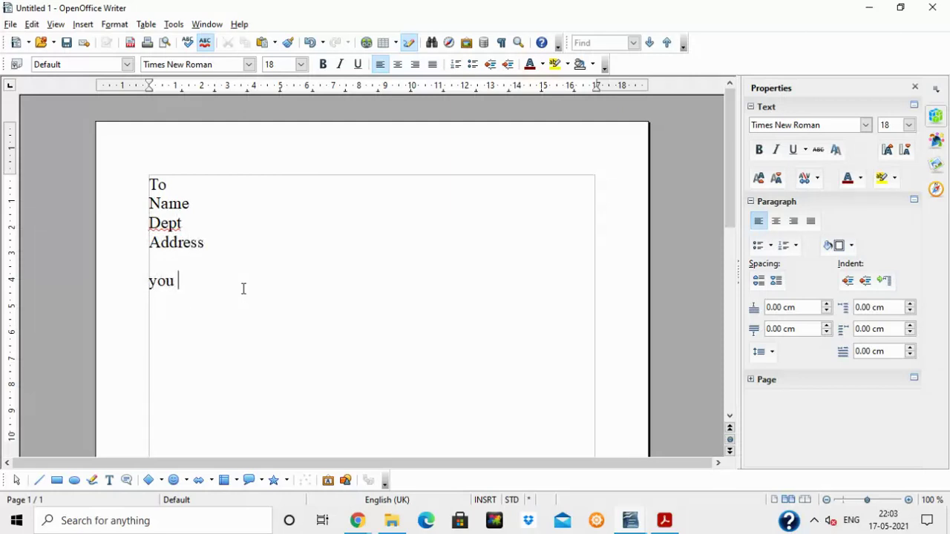
{"action": "type", "text": "are invited for annual meeting"}
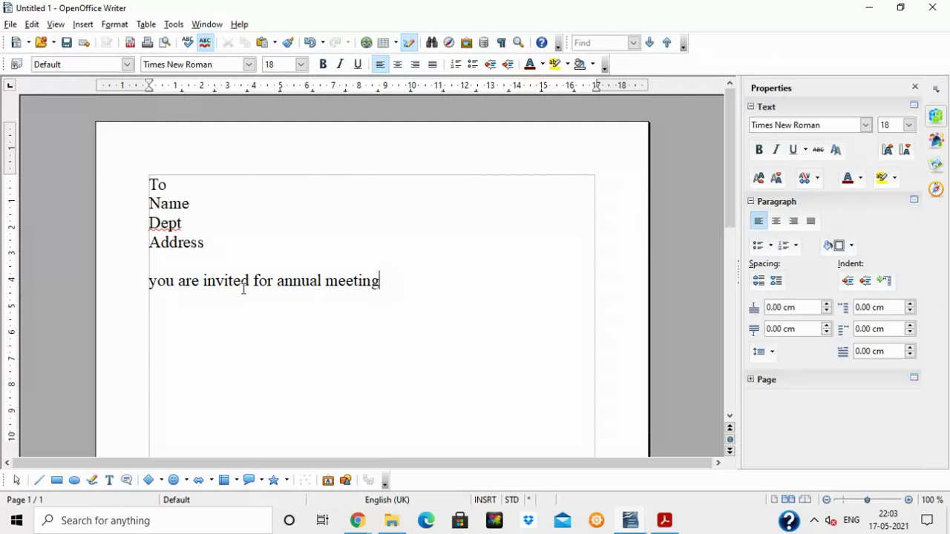
Highlight the Name, Dept and Address lines and the invitation sentence to point them out.
{"action": "left_click_drag", "start_coordinate": [149, 203], "coordinate": [230, 201]}
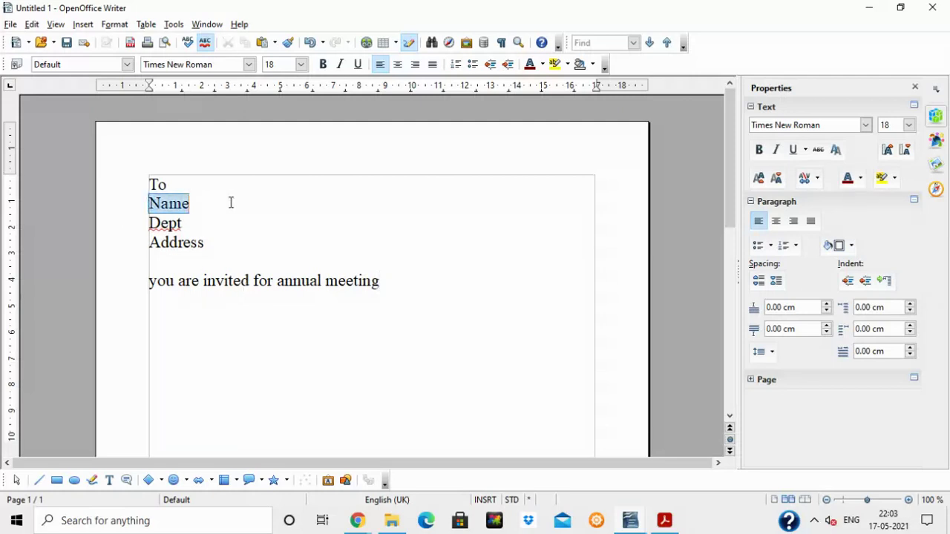
{"action": "left_click", "coordinate": [216, 242]}
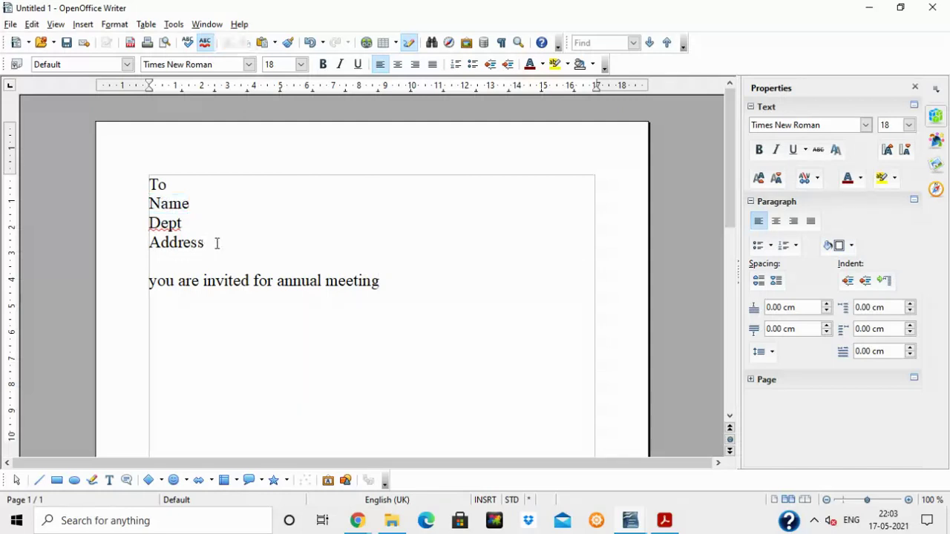
{"action": "left_click_drag", "start_coordinate": [149, 202], "coordinate": [222, 238]}
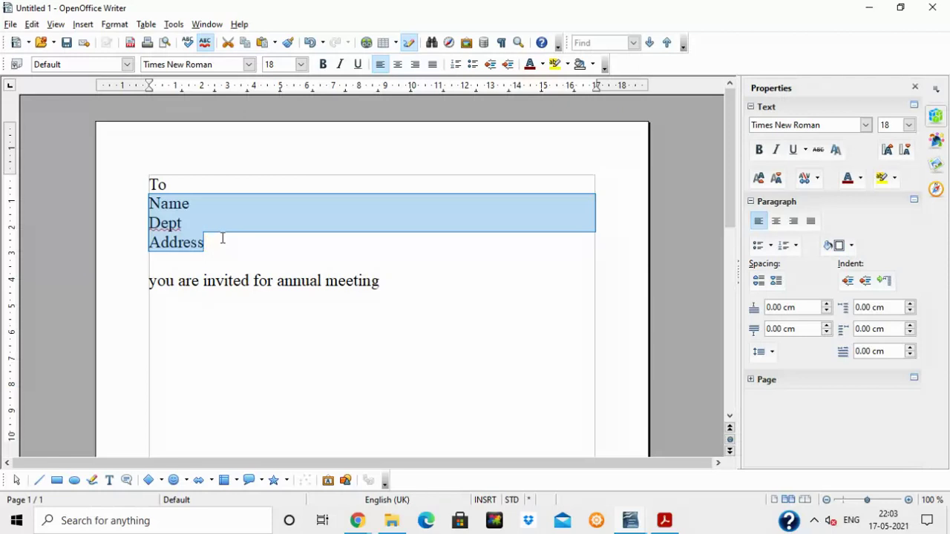
{"action": "left_click", "coordinate": [208, 280]}
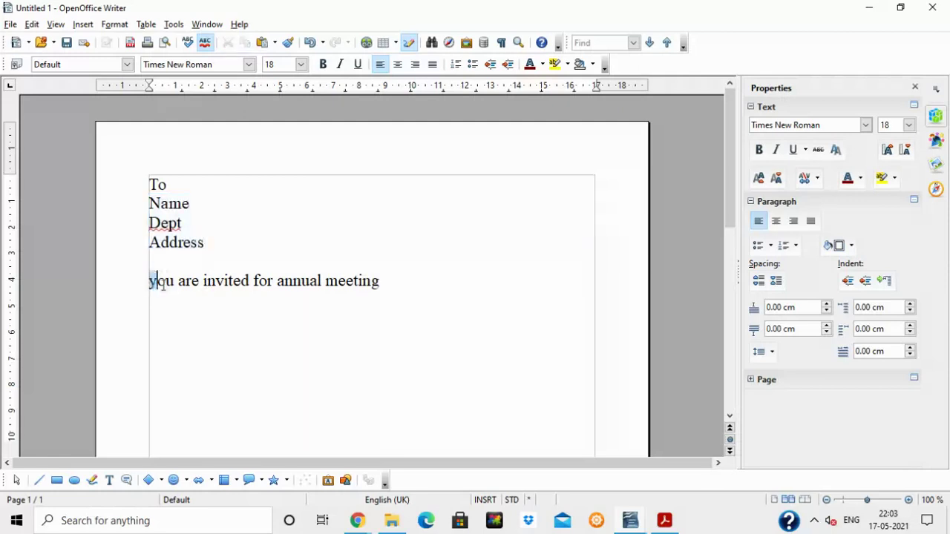
{"action": "left_click_drag", "start_coordinate": [151, 281], "coordinate": [355, 304]}
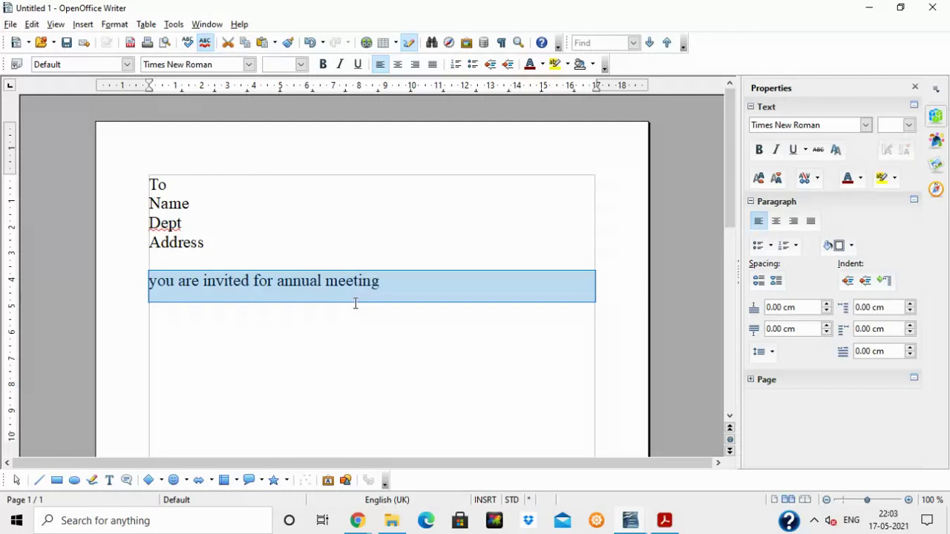
Add a full stop after 'meeting' at the end of the invitation sentence.
{"action": "left_click", "coordinate": [401, 281]}
{"action": "type", "text": "."}
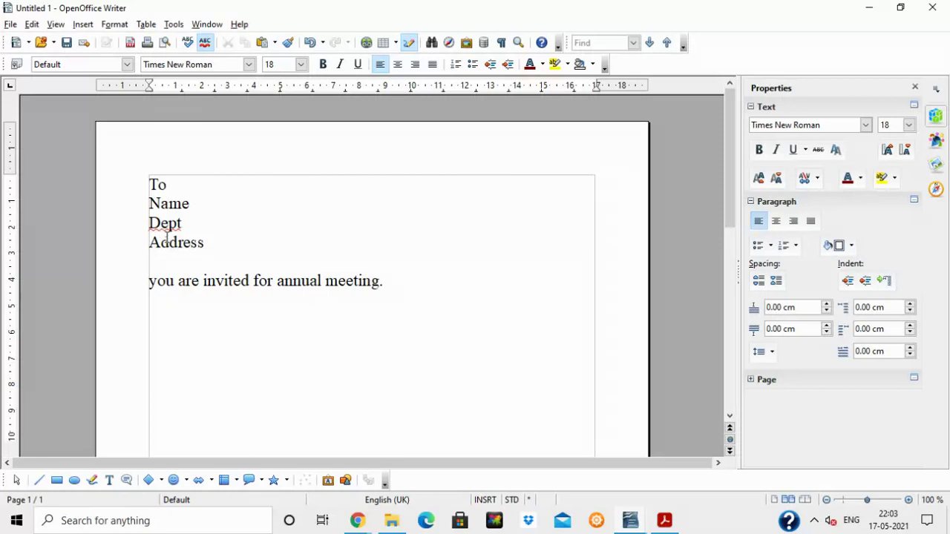
{"action": "left_click", "coordinate": [221, 241]}
Delete the Name-to-meeting block and paste the seminar paragraph back under To.
{"action": "left_click_drag", "start_coordinate": [149, 200], "coordinate": [459, 314]}
{"action": "key", "text": "Delete"}
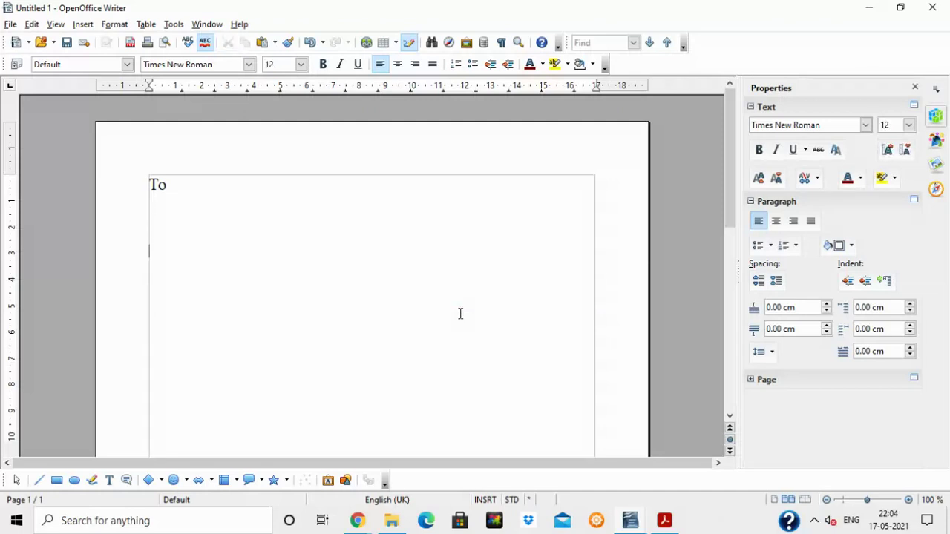
{"action": "key", "text": "ctrl+v"}
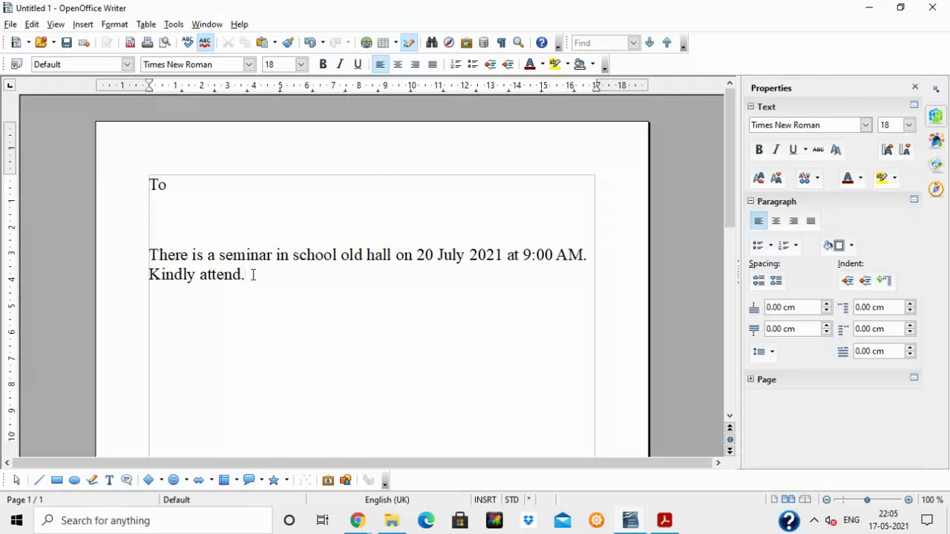
{"action": "key", "text": "Up"}
{"action": "key", "text": "Up"}
{"action": "type", "text": "<name>"}
{"action": "key", "text": "Return"}
{"action": "type", "text": "<address"}
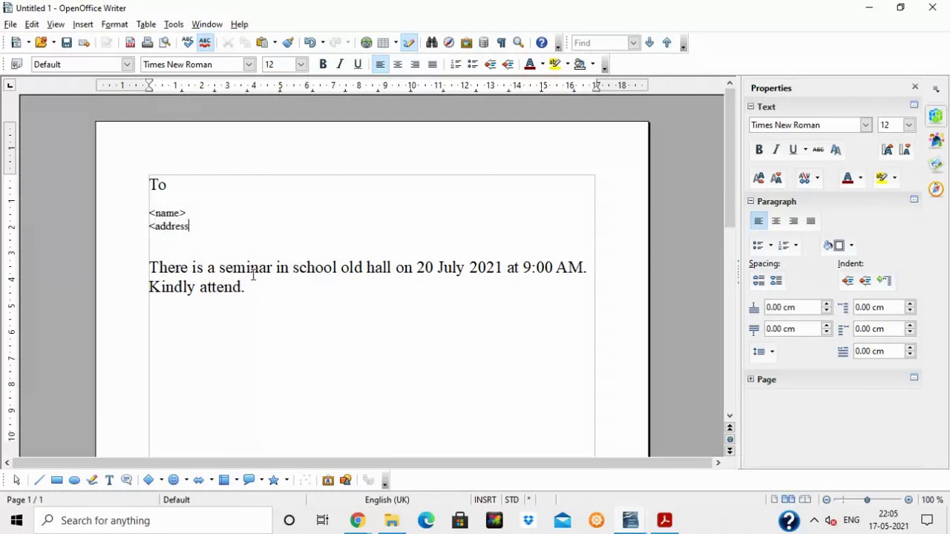
{"action": "type", "text": ">"}
{"action": "key", "text": "Return"}
{"action": "type", "text": "<"}
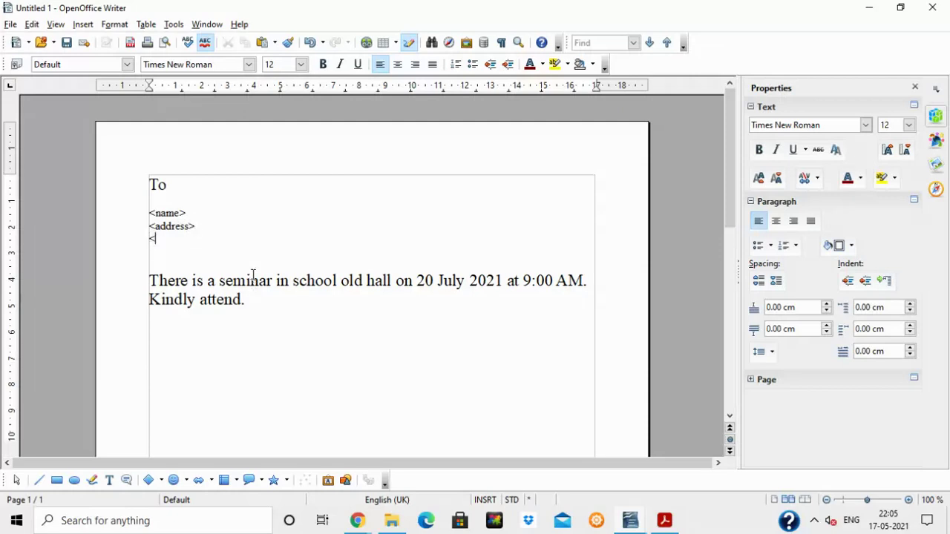
{"action": "type", "text": "phone>"}
{"action": "left_click_drag", "start_coordinate": [149, 214], "coordinate": [180, 214]}
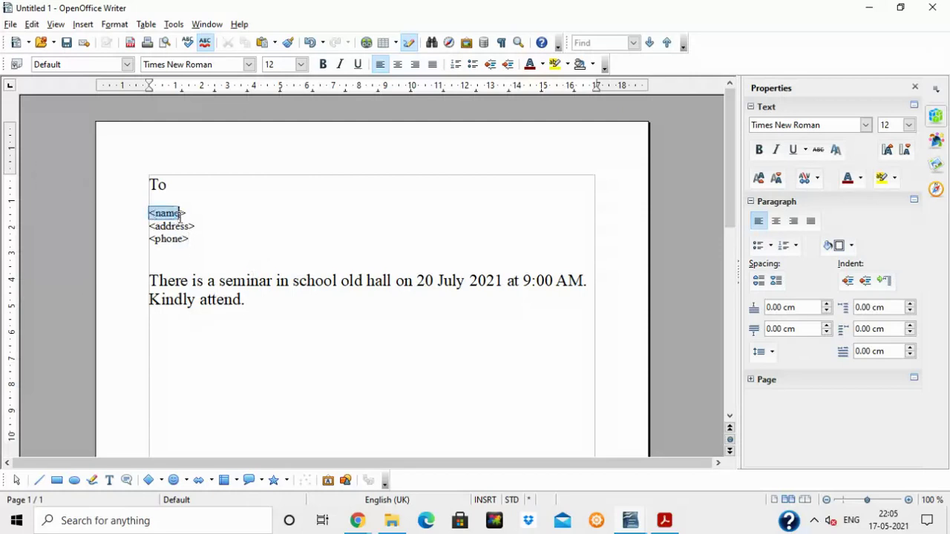
{"action": "left_click", "coordinate": [171, 227]}
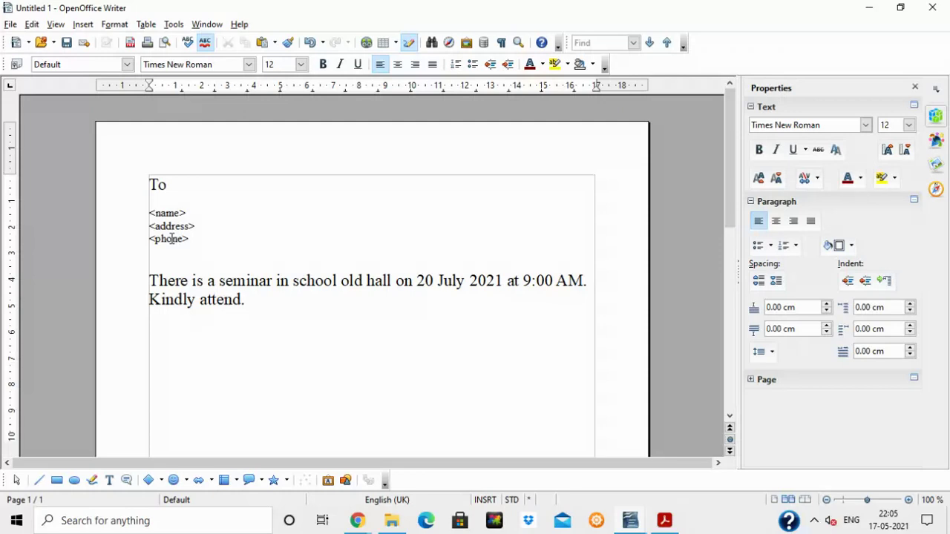
{"action": "left_click_drag", "start_coordinate": [148, 213], "coordinate": [212, 241]}
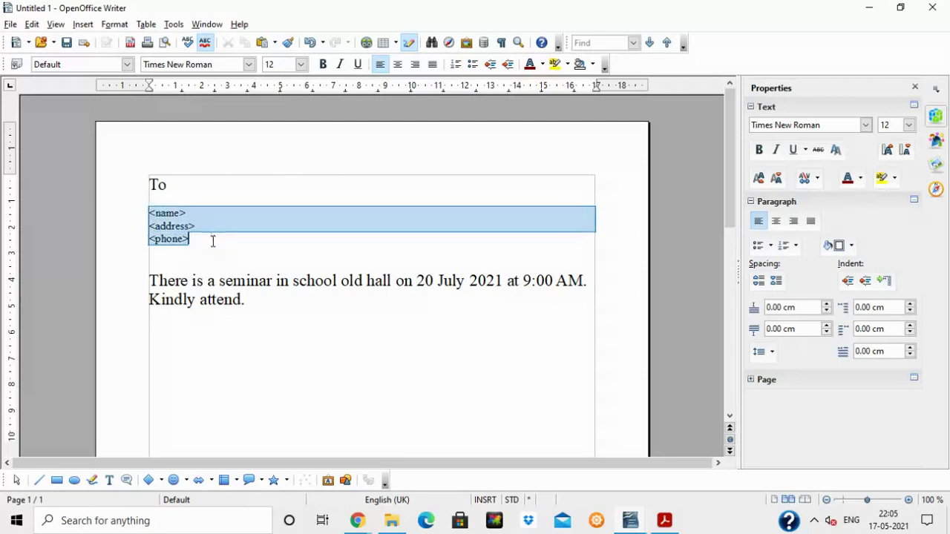
{"action": "key", "text": "Delete"}
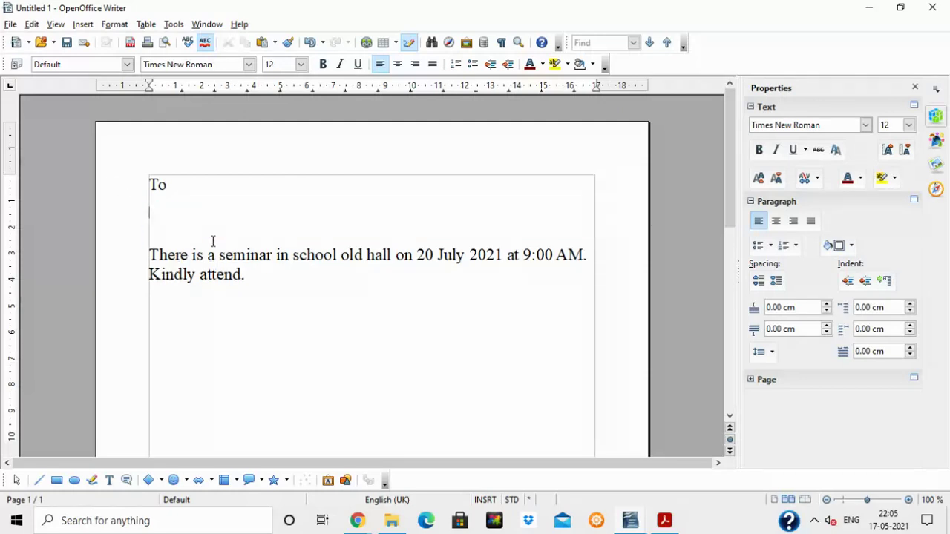
{"action": "left_click", "coordinate": [627, 522]}
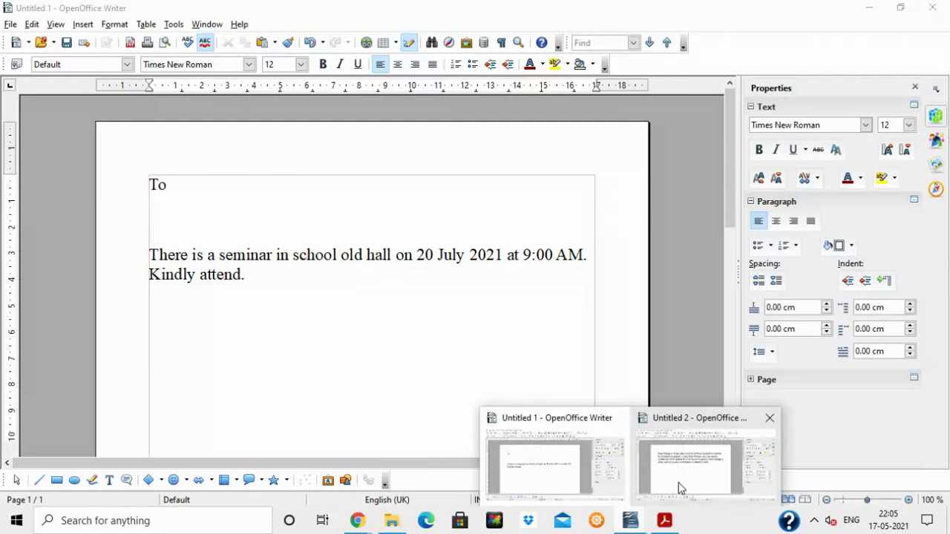
Glance at the Untitled 2 notes, return to Untitled 1, and launch Tools > Mail Merge Wizard.
{"action": "left_click", "coordinate": [677, 482]}
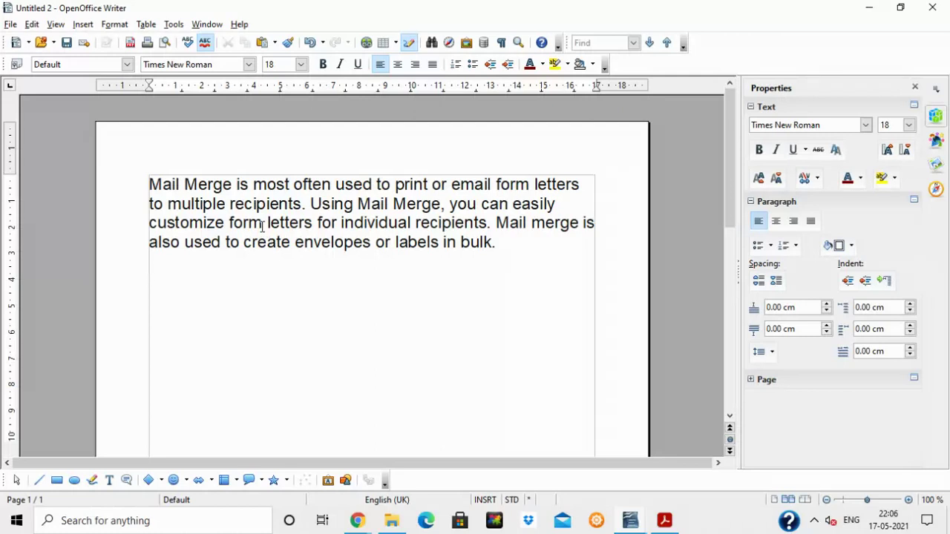
{"action": "left_click", "coordinate": [630, 521]}
{"action": "left_click", "coordinate": [631, 521]}
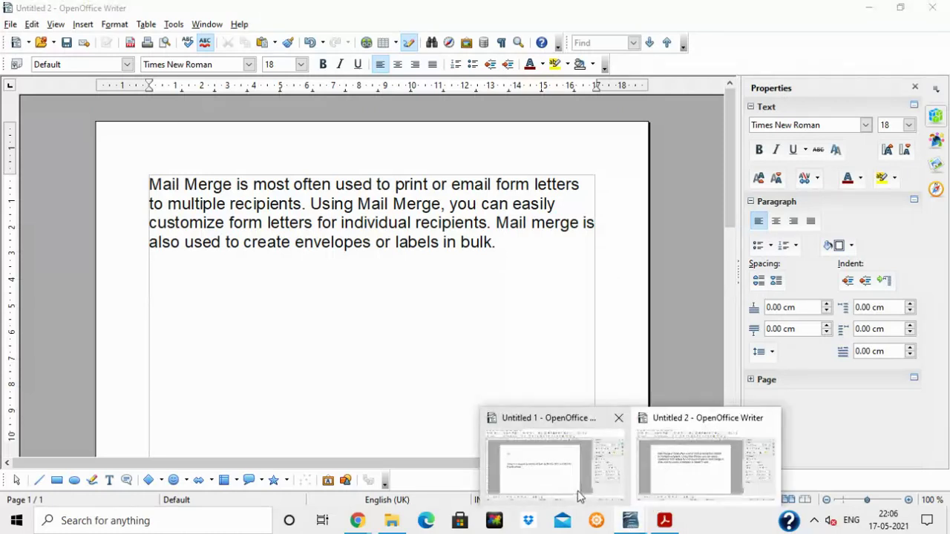
{"action": "left_click", "coordinate": [580, 496]}
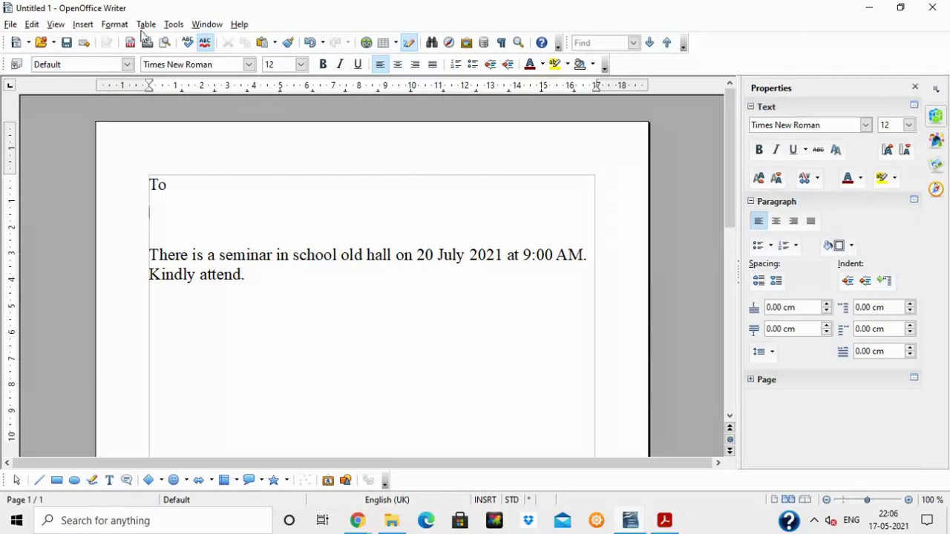
{"action": "left_click", "coordinate": [177, 25]}
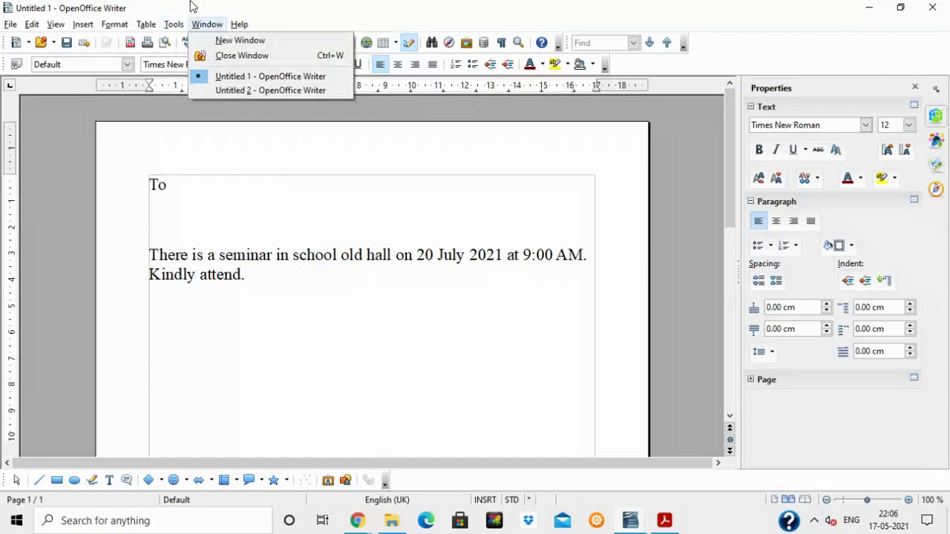
{"action": "left_click", "coordinate": [265, 196]}
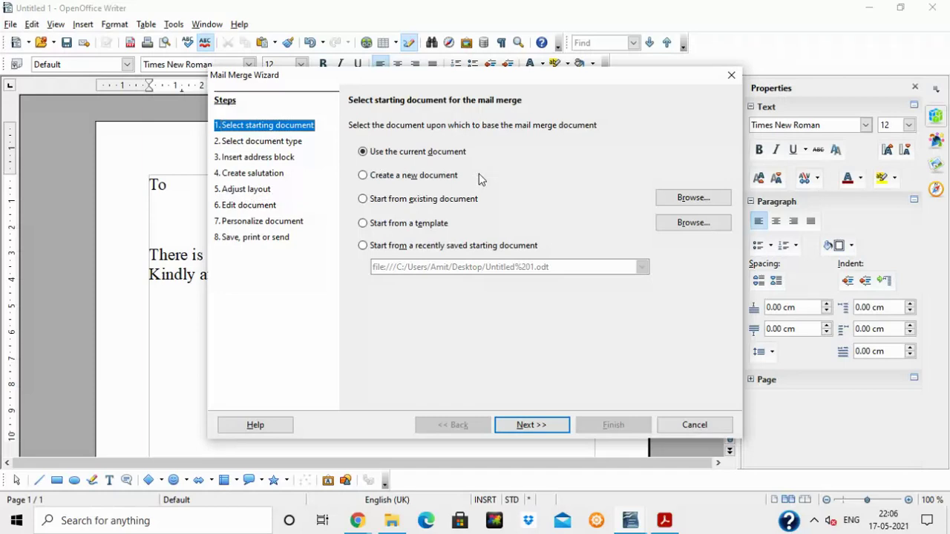
Use the current document as a Letter and choose a different address list for the address block.
{"action": "left_click_drag", "start_coordinate": [281, 77], "coordinate": [200, 52]}
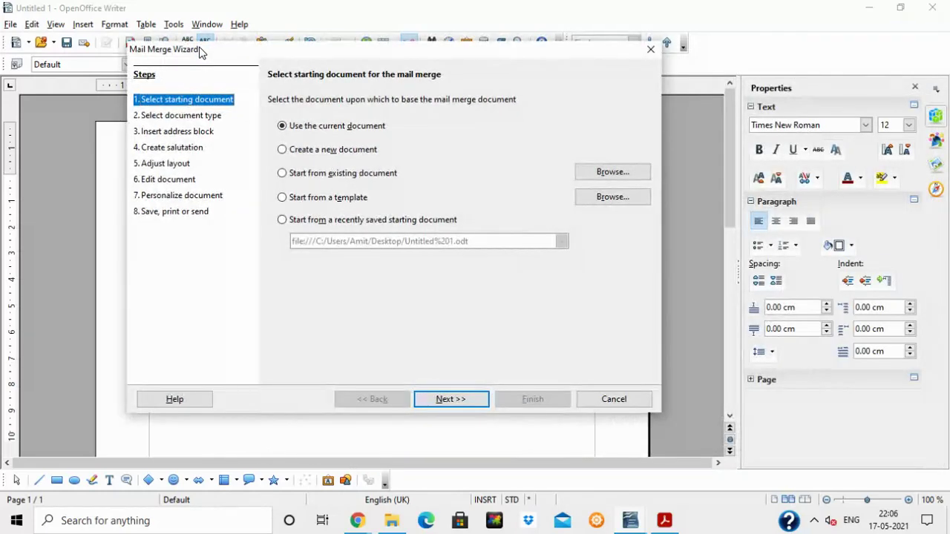
{"action": "left_click", "coordinate": [449, 401]}
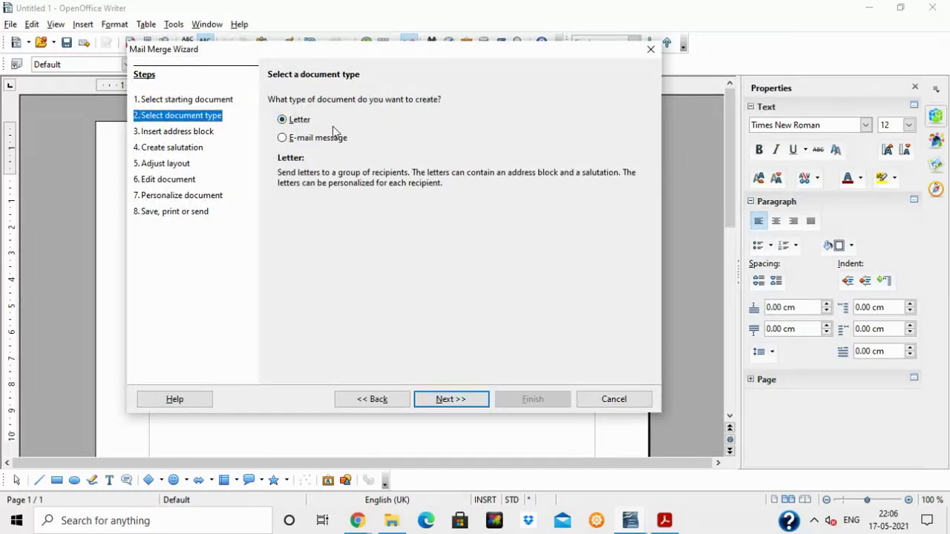
{"action": "left_click", "coordinate": [429, 399]}
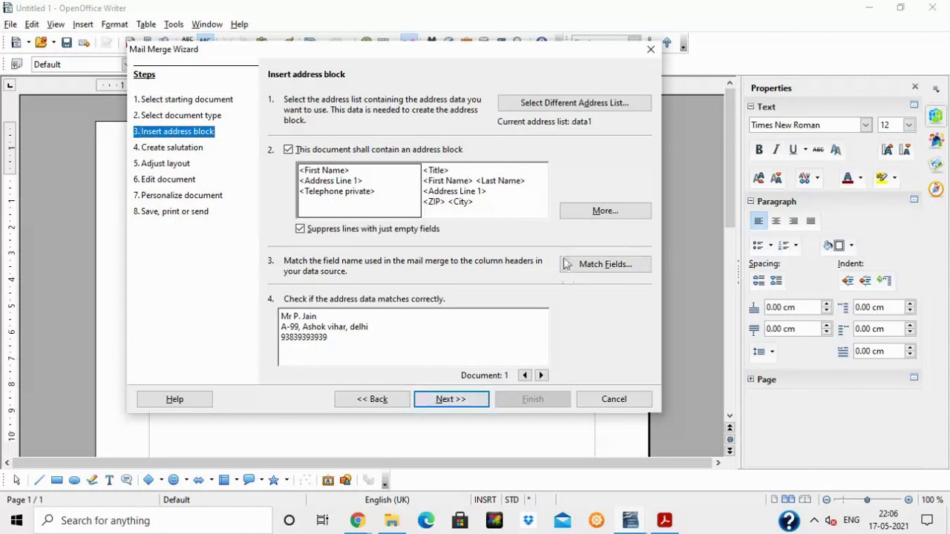
{"action": "left_click", "coordinate": [579, 109]}
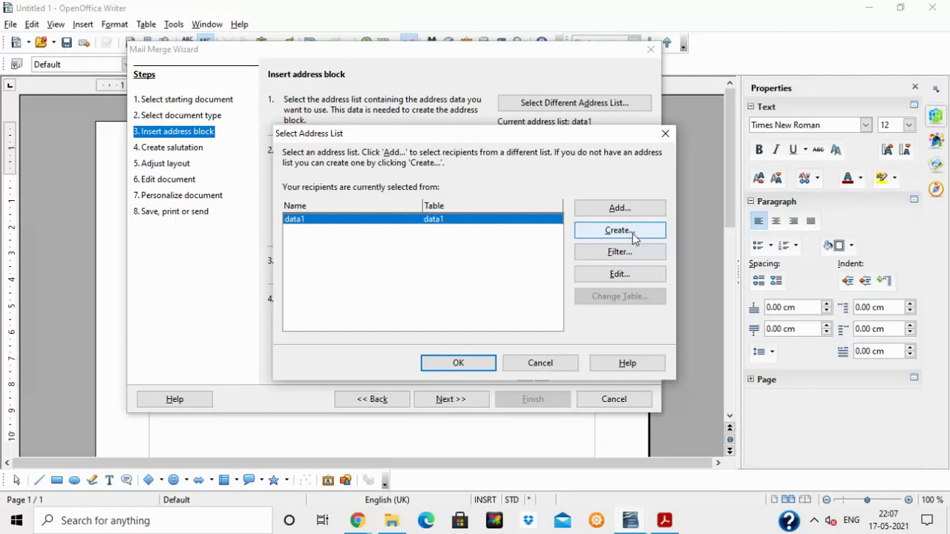
Create a new address list and open its Customize Address List field settings.
{"action": "left_click", "coordinate": [632, 233]}
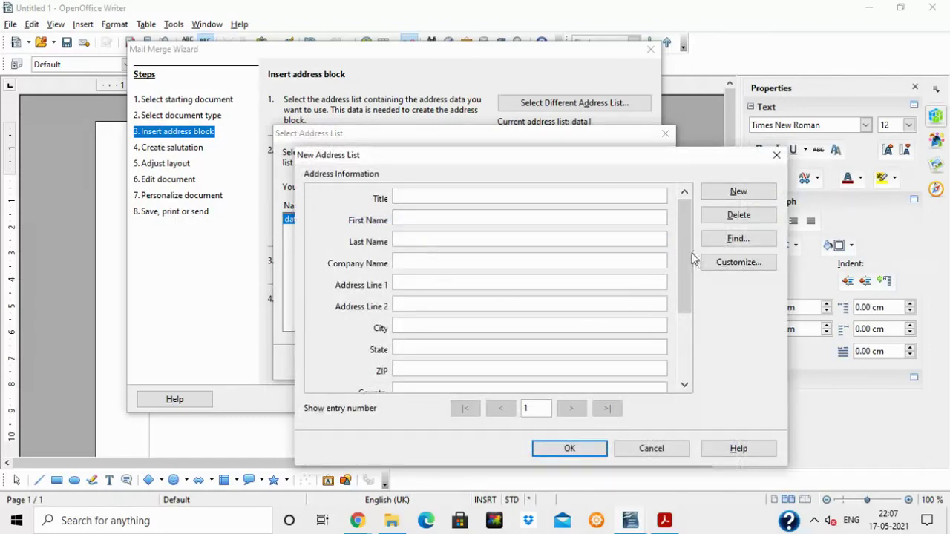
{"action": "left_click_drag", "start_coordinate": [684, 245], "coordinate": [686, 235]}
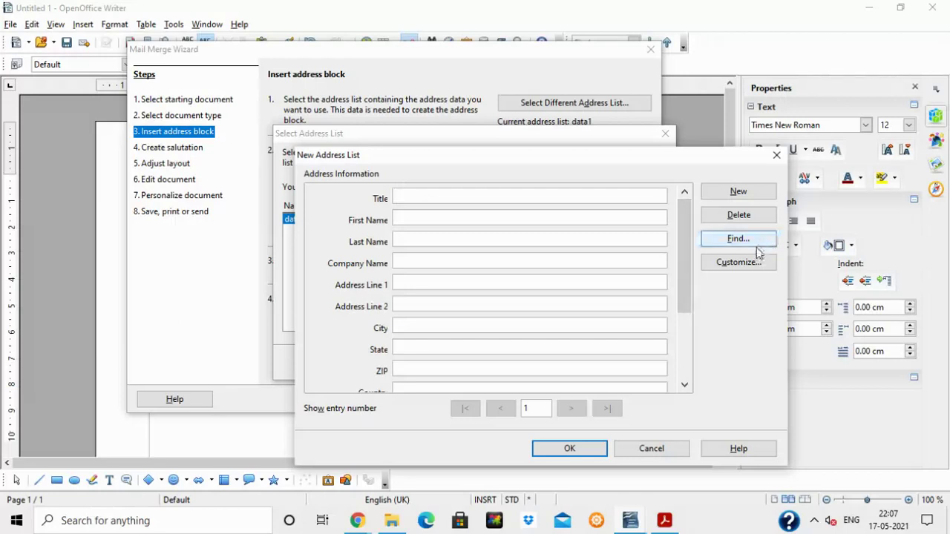
{"action": "left_click", "coordinate": [738, 268]}
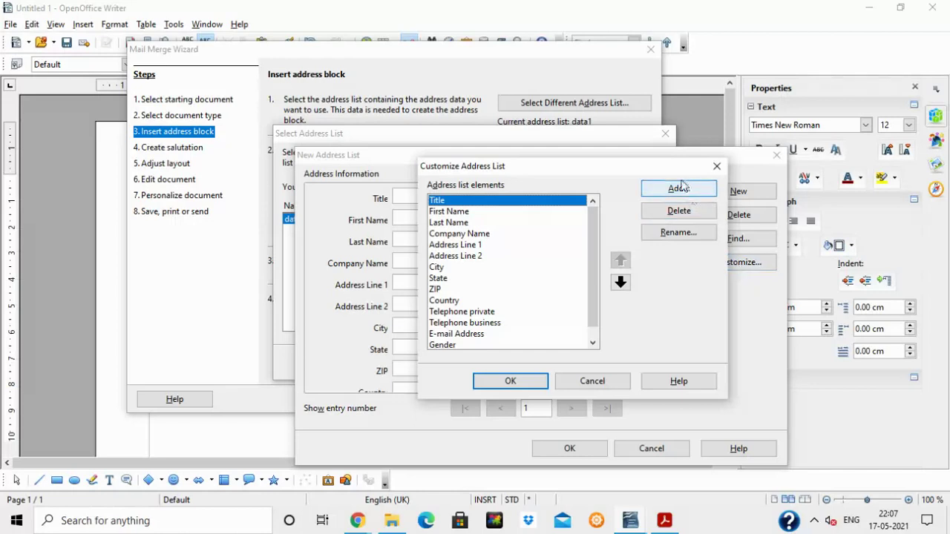
{"action": "left_click_drag", "start_coordinate": [661, 172], "coordinate": [507, 176]}
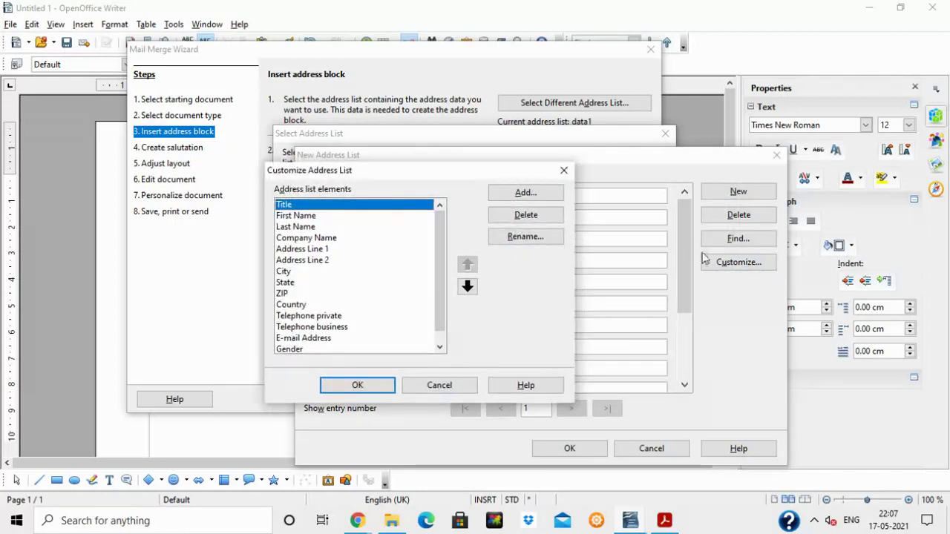
Add Name, Address and Phone no fields to the address list.
{"action": "left_click", "coordinate": [513, 195]}
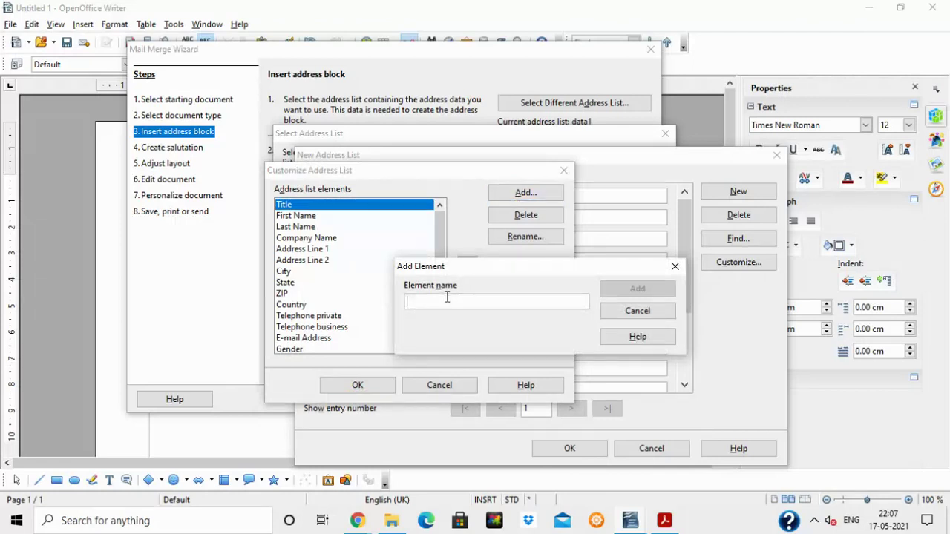
{"action": "type", "text": "Name"}
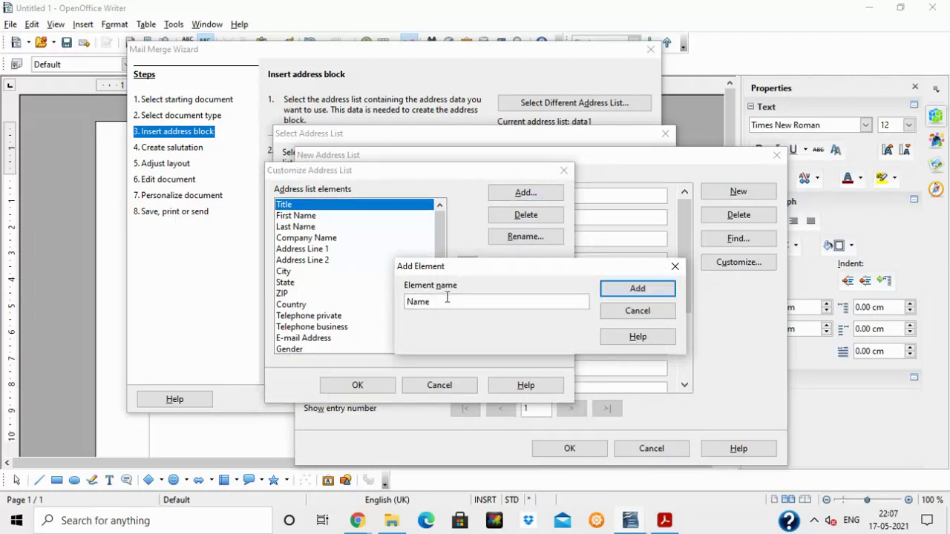
{"action": "left_click", "coordinate": [624, 291]}
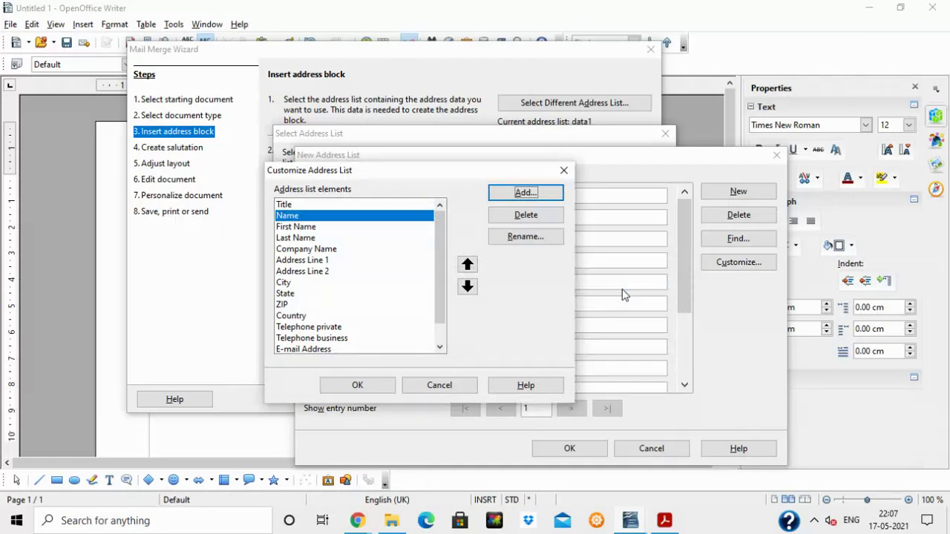
{"action": "left_click", "coordinate": [514, 194]}
{"action": "type", "text": "Address"}
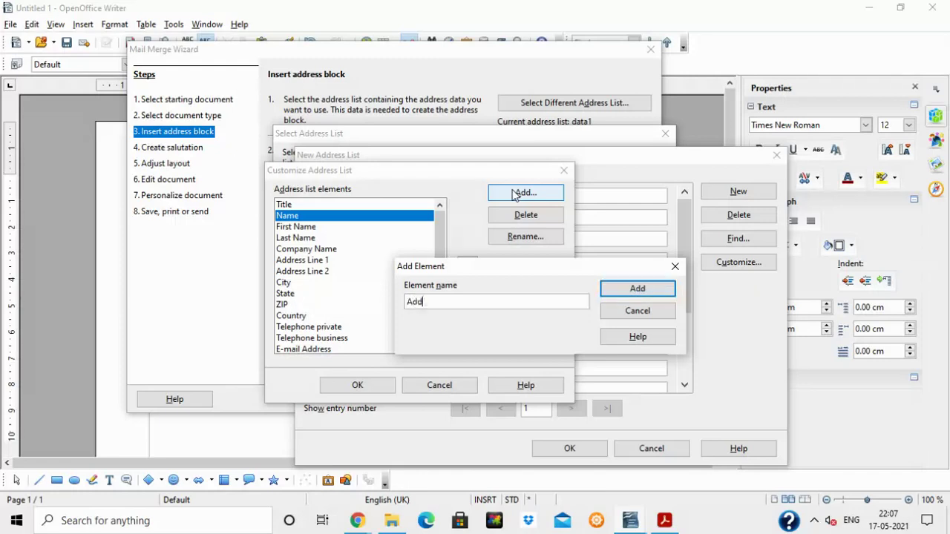
{"action": "left_click", "coordinate": [641, 292]}
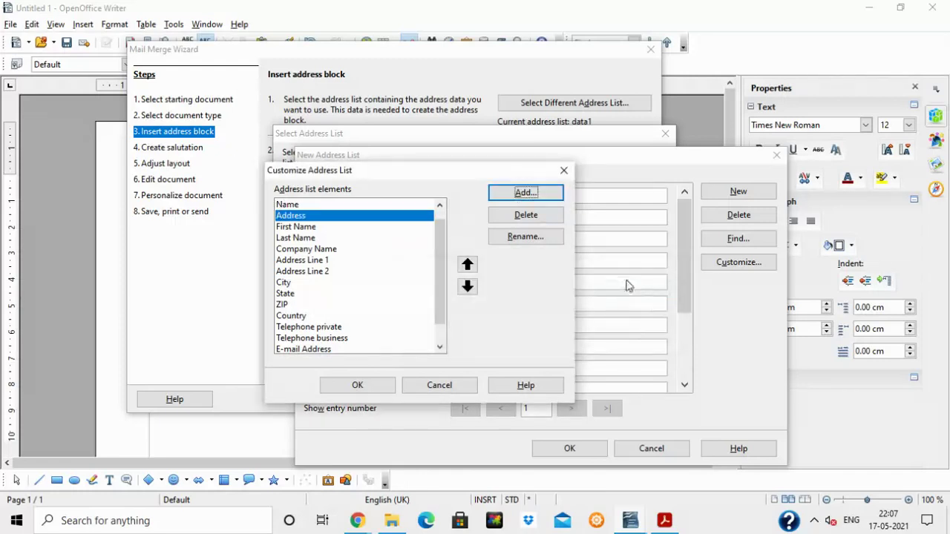
{"action": "left_click", "coordinate": [524, 194]}
{"action": "type", "text": "Phone no"}
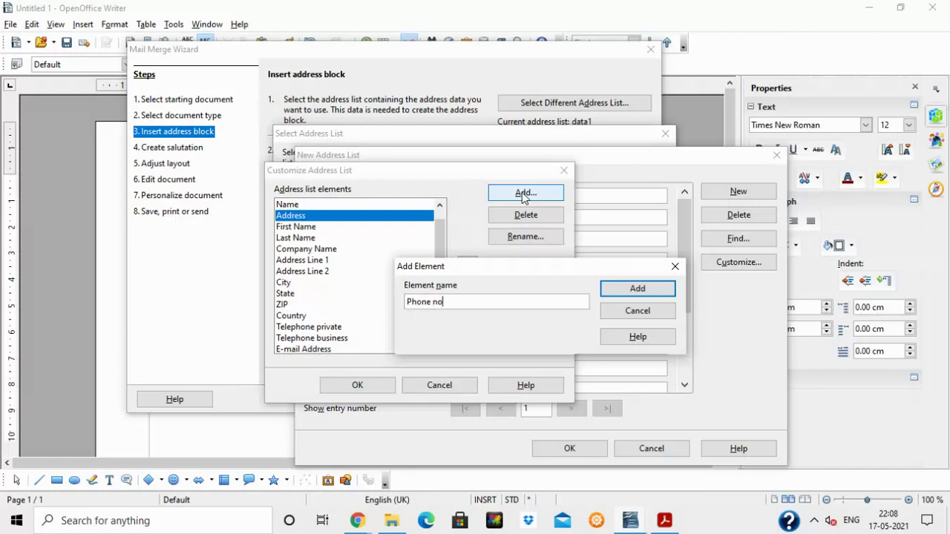
{"action": "left_click", "coordinate": [638, 289]}
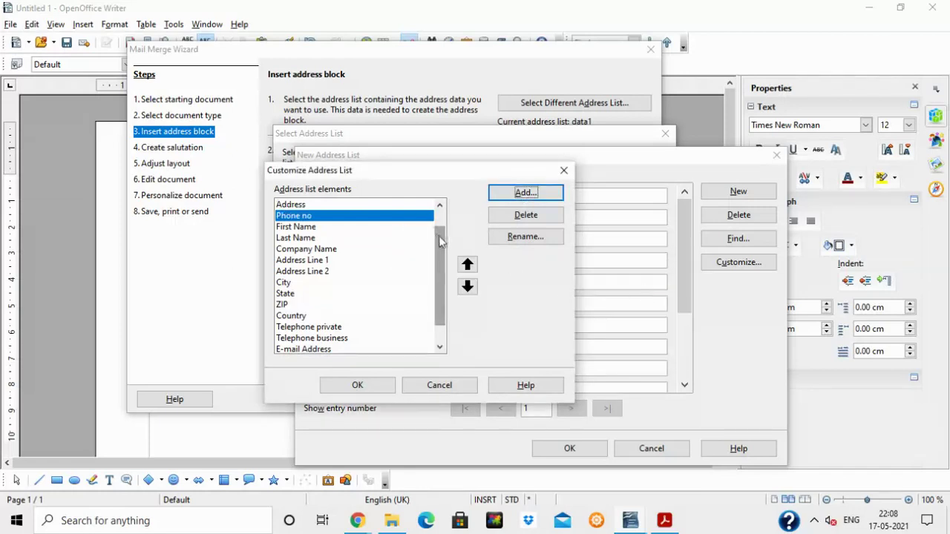
Delete the unneeded default fields starting from First Name.
{"action": "left_click_drag", "start_coordinate": [440, 239], "coordinate": [441, 216]}
{"action": "left_click", "coordinate": [282, 251]}
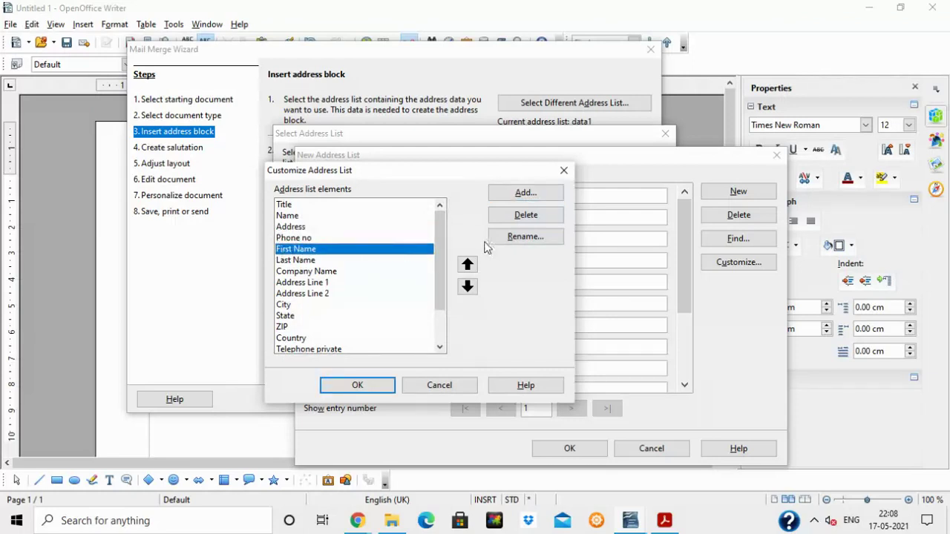
{"action": "left_click", "coordinate": [525, 215]}
{"action": "left_click", "coordinate": [525, 215]}
{"action": "left_click", "coordinate": [526, 215]}
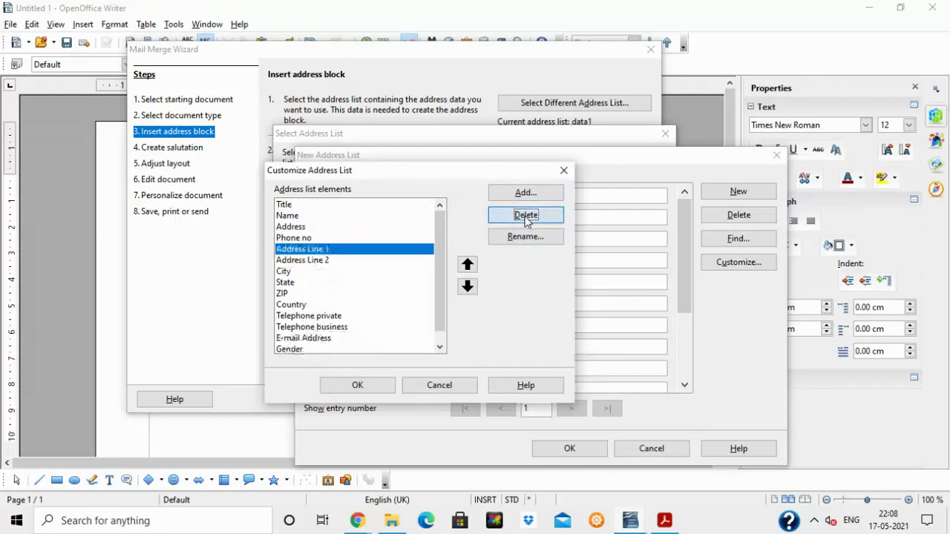
{"action": "left_click", "coordinate": [526, 215]}
{"action": "left_click", "coordinate": [526, 216]}
{"action": "left_click", "coordinate": [526, 215]}
{"action": "left_click", "coordinate": [525, 215]}
{"action": "left_click", "coordinate": [526, 215]}
{"action": "left_click", "coordinate": [526, 216]}
{"action": "left_click", "coordinate": [525, 216]}
{"action": "left_click", "coordinate": [526, 215]}
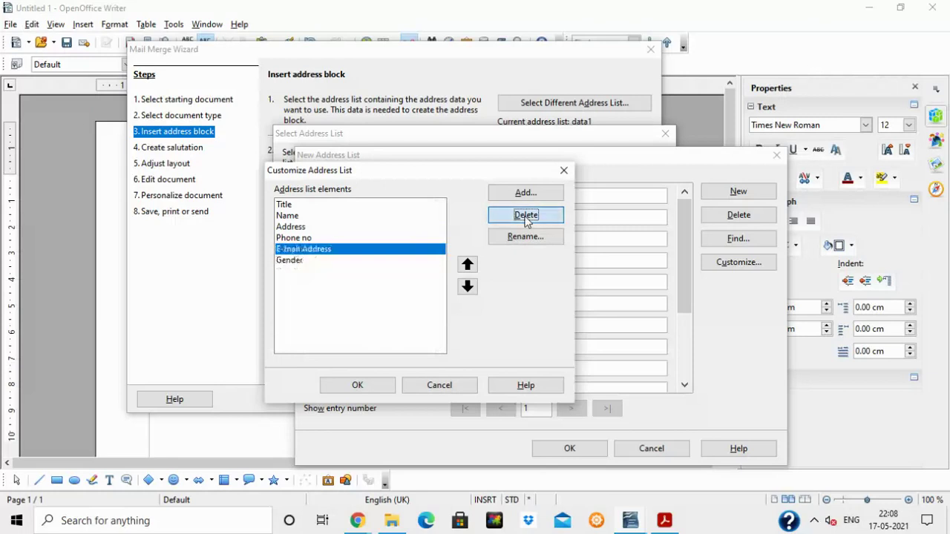
{"action": "left_click", "coordinate": [525, 215]}
{"action": "left_click", "coordinate": [525, 215]}
{"action": "left_click", "coordinate": [525, 215]}
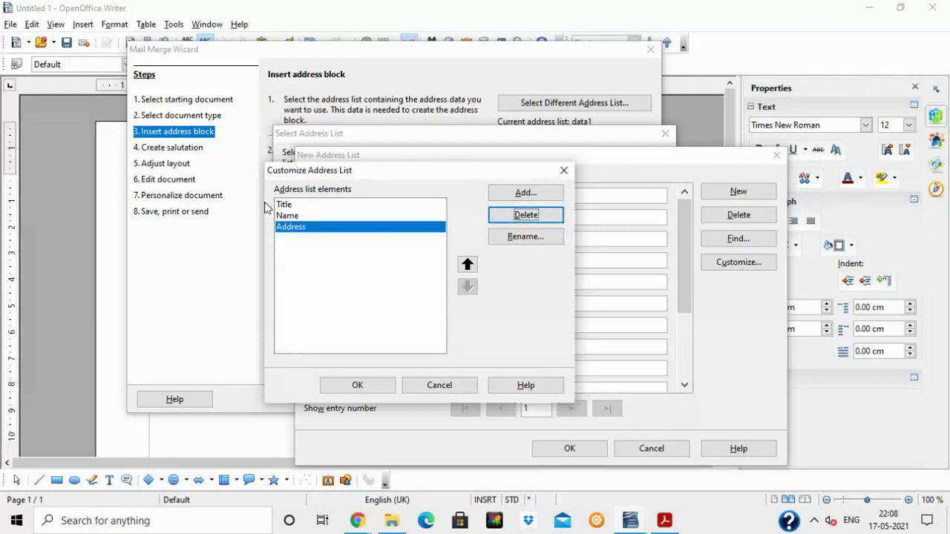
Re-add the Phone no field and accept the Title, Name, Address, Phone no field set.
{"action": "left_click", "coordinate": [527, 194]}
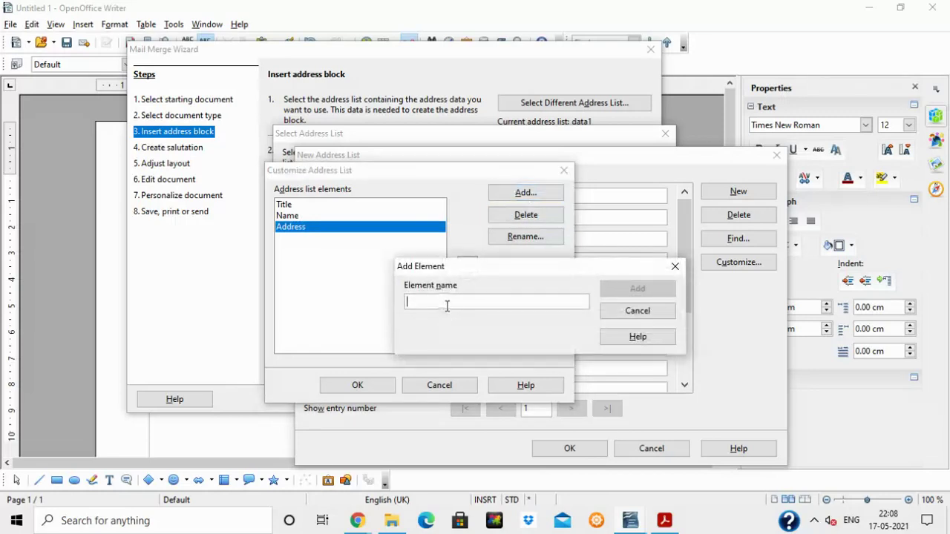
{"action": "type", "text": "Phone no"}
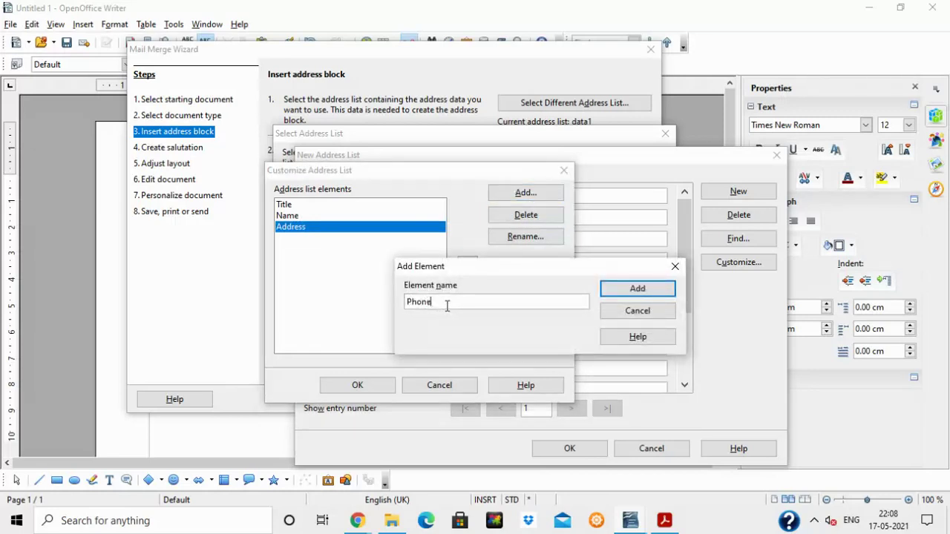
{"action": "left_click", "coordinate": [629, 295]}
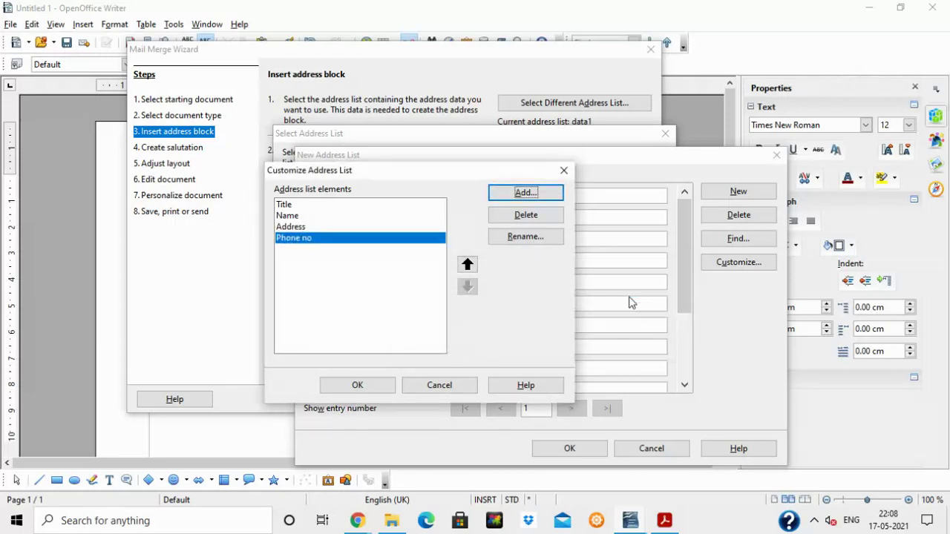
{"action": "left_click", "coordinate": [325, 206]}
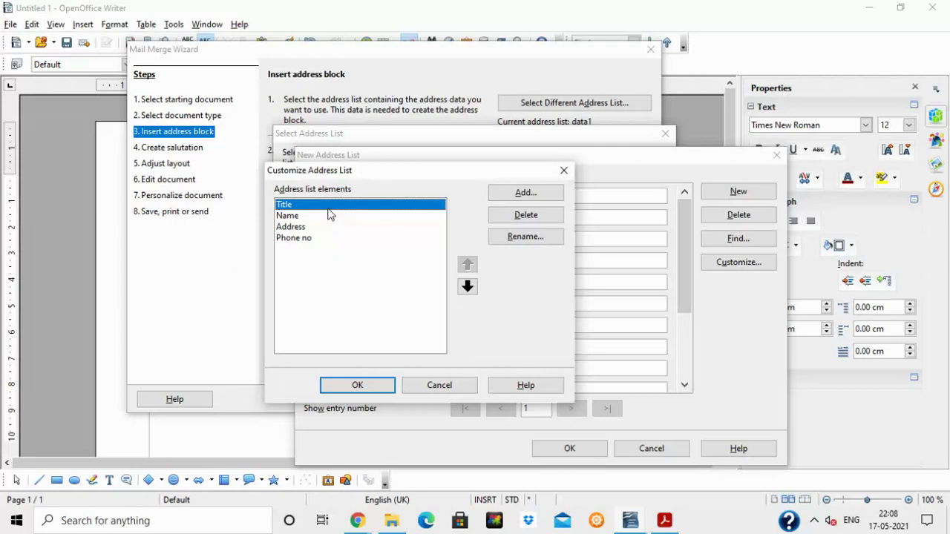
{"action": "left_click", "coordinate": [384, 386]}
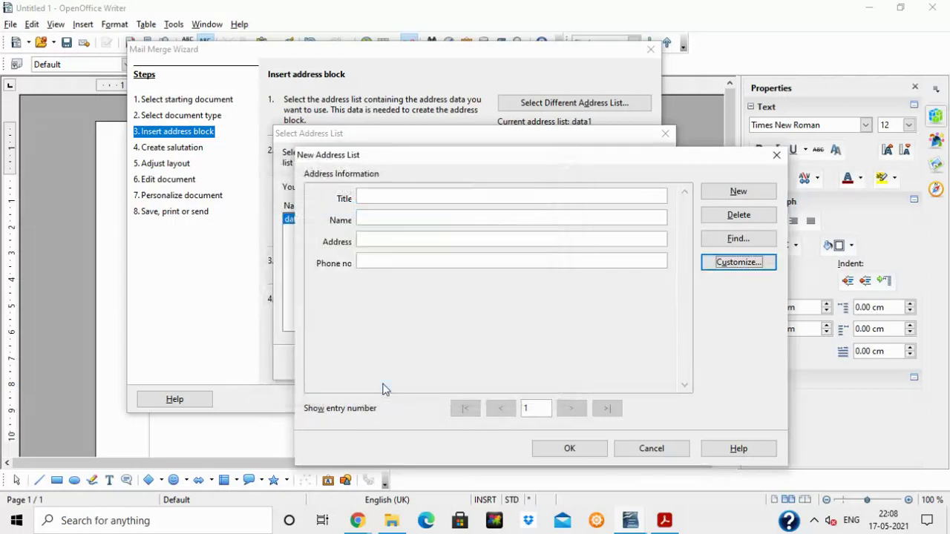
Enter the first recipient's title, name, address and phone number.
{"action": "left_click", "coordinate": [435, 198]}
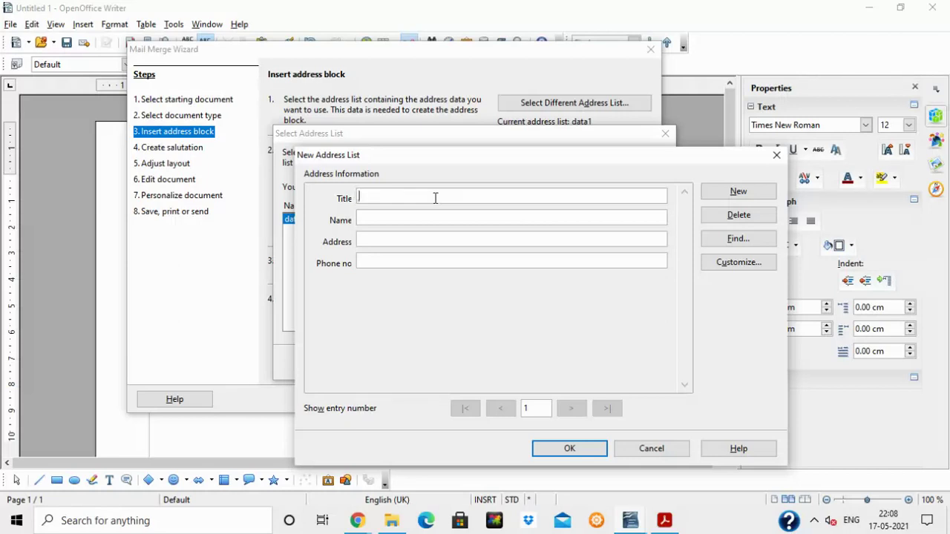
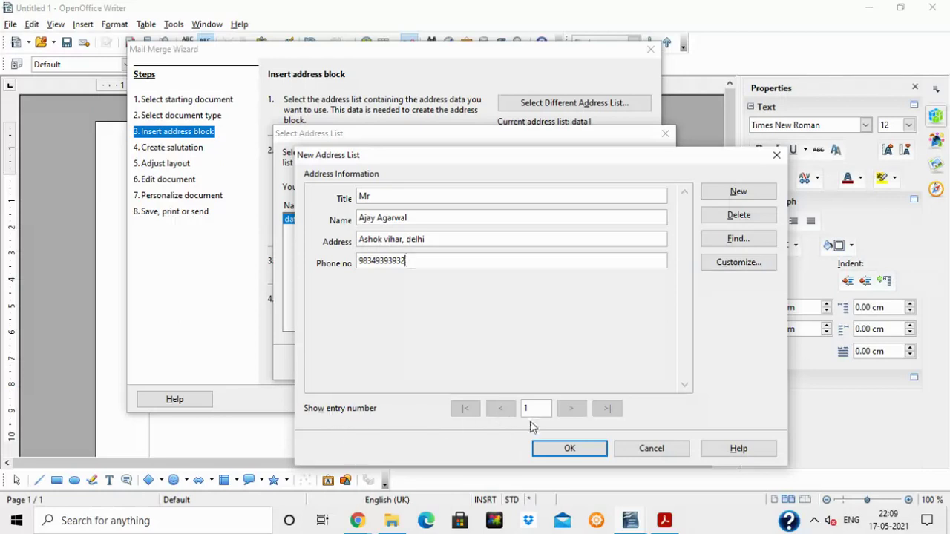
{"action": "left_click", "coordinate": [735, 191]}
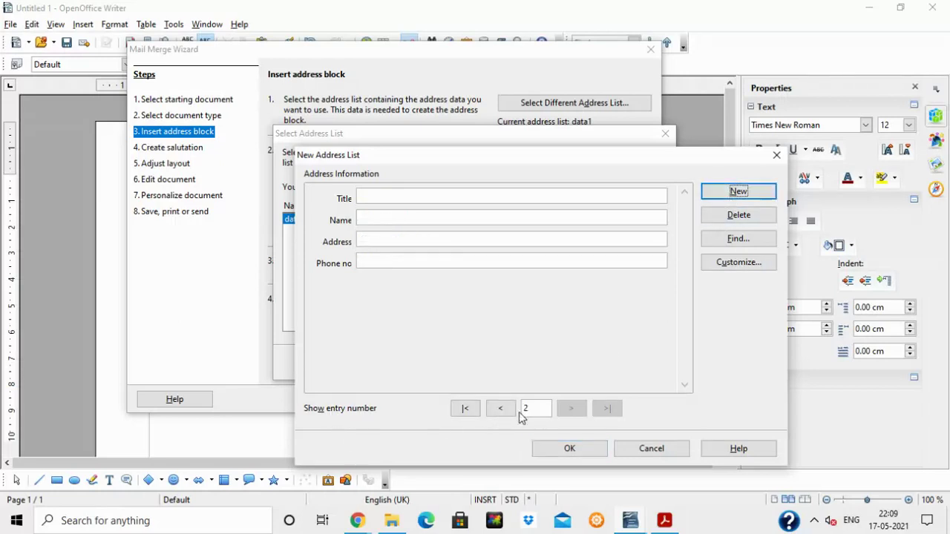
Fill in the second recipient's title, name, address and phone number.
{"action": "left_click", "coordinate": [423, 198]}
{"action": "type", "text": "Mr"}
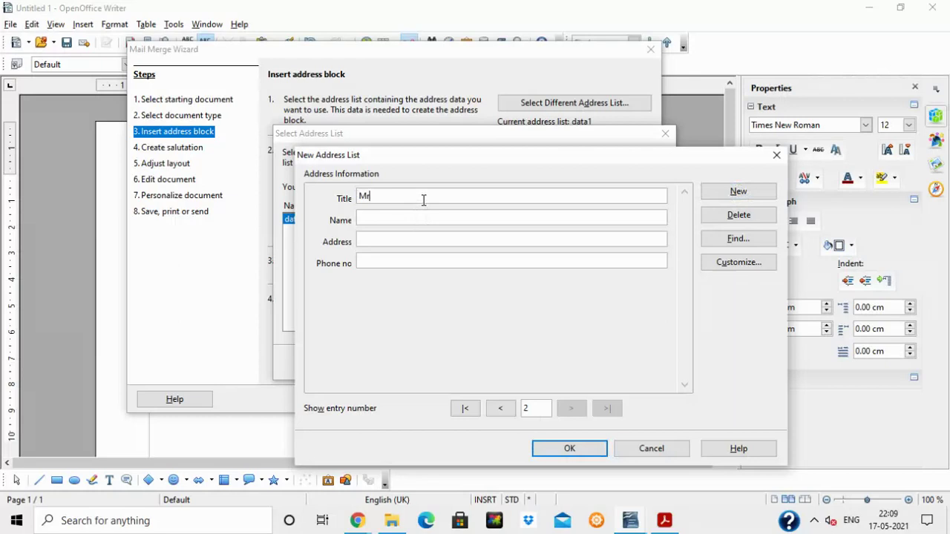
{"action": "key", "text": "Tab"}
{"action": "key", "text": "Tab"}
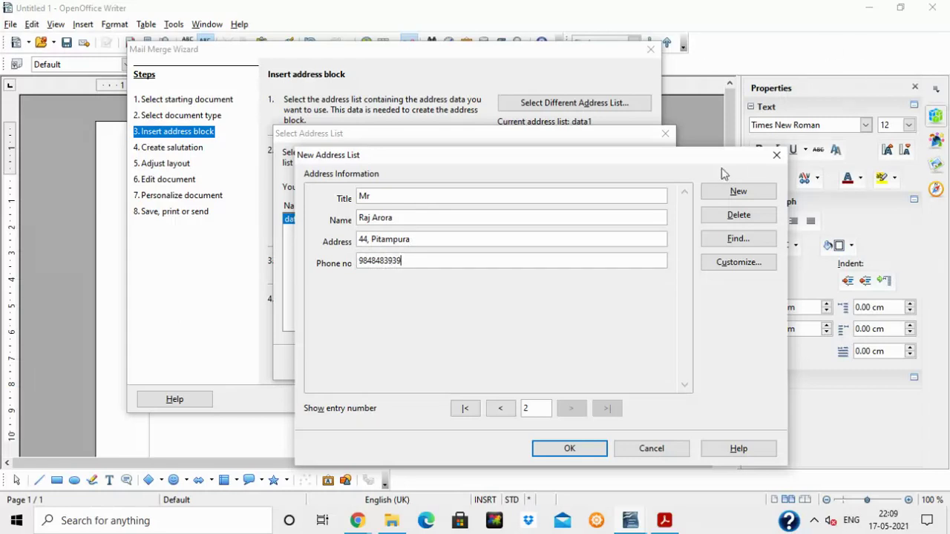
{"action": "left_click", "coordinate": [738, 192]}
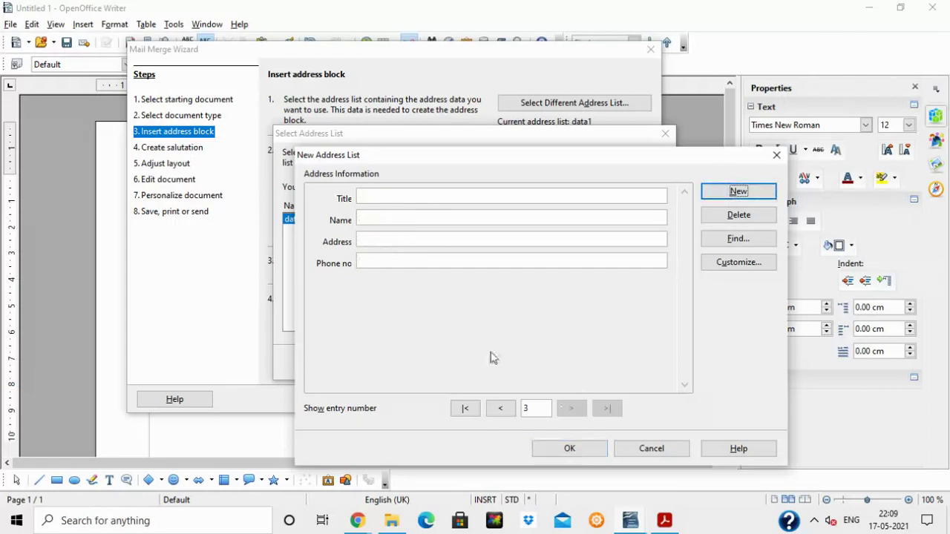
Enter the third recipient's title, name, address and phone number.
{"action": "left_click", "coordinate": [405, 199]}
{"action": "type", "text": "Mr"}
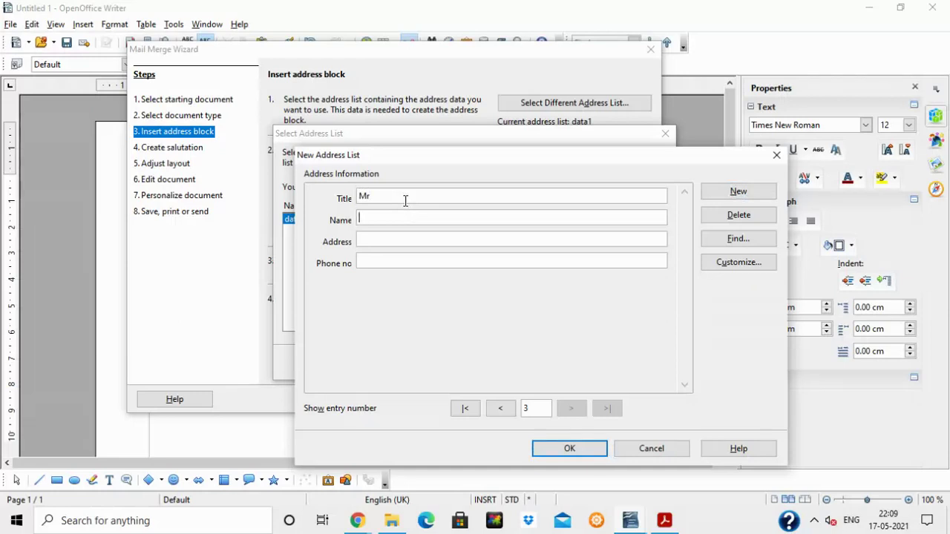
{"action": "type", "text": "app"}
{"action": "type", "text": "t rohin"}
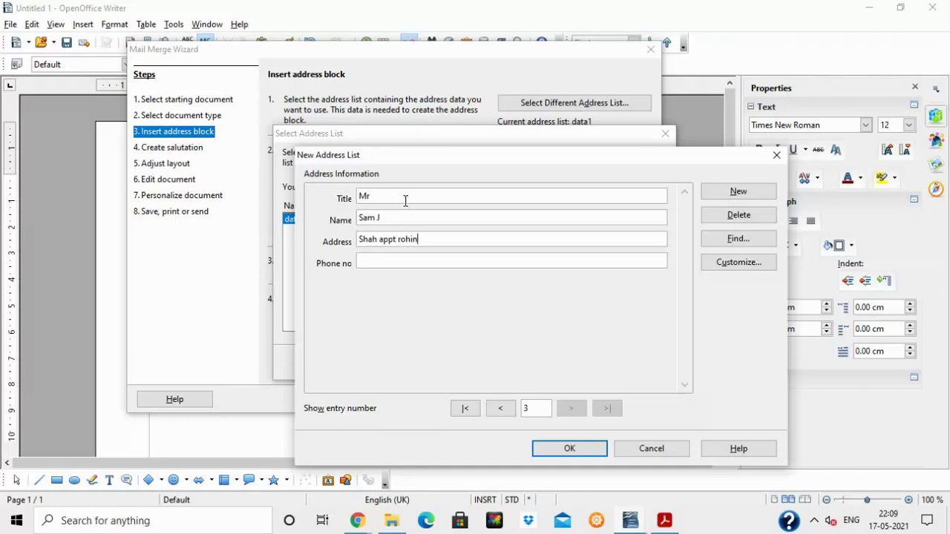
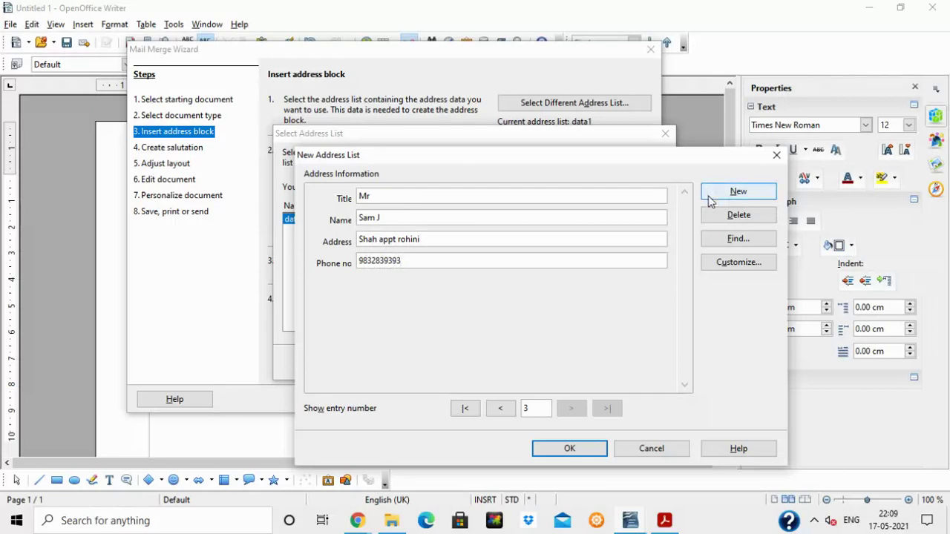
{"action": "left_click", "coordinate": [718, 192]}
Fill in the fourth recipient, moving the name from Title into the Name field.
{"action": "left_click", "coordinate": [386, 194]}
{"action": "type", "text": "Mr."}
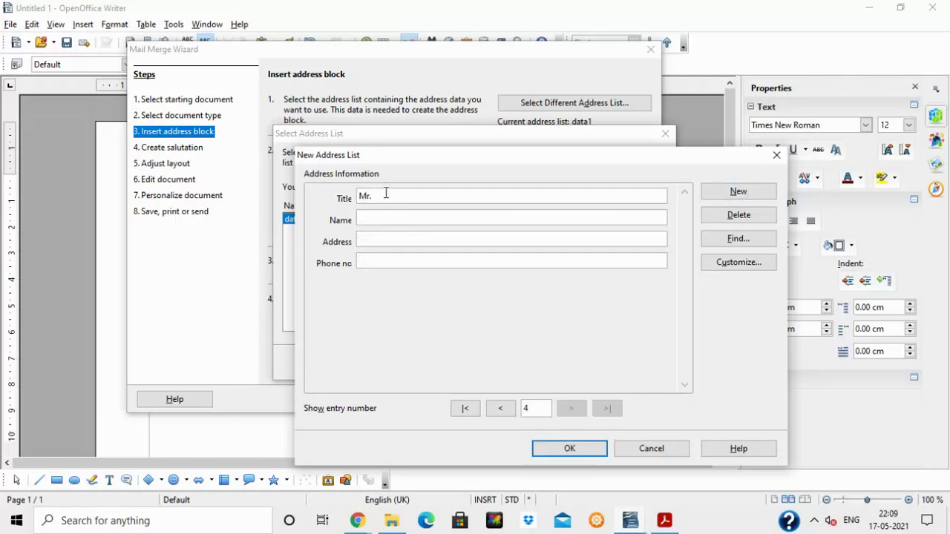
{"action": "left_click_drag", "start_coordinate": [373, 196], "coordinate": [454, 200]}
{"action": "key", "text": "ctrl+x"}
{"action": "key", "text": "ctrl+v"}
{"action": "key", "text": "Tab"}
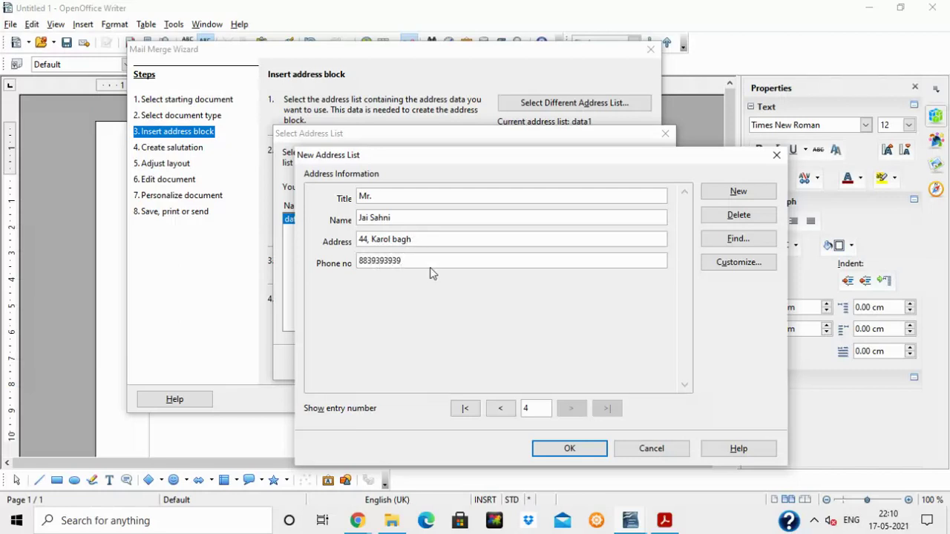
Browse through the four address entries to check them, then confirm the list with OK.
{"action": "left_click", "coordinate": [504, 408]}
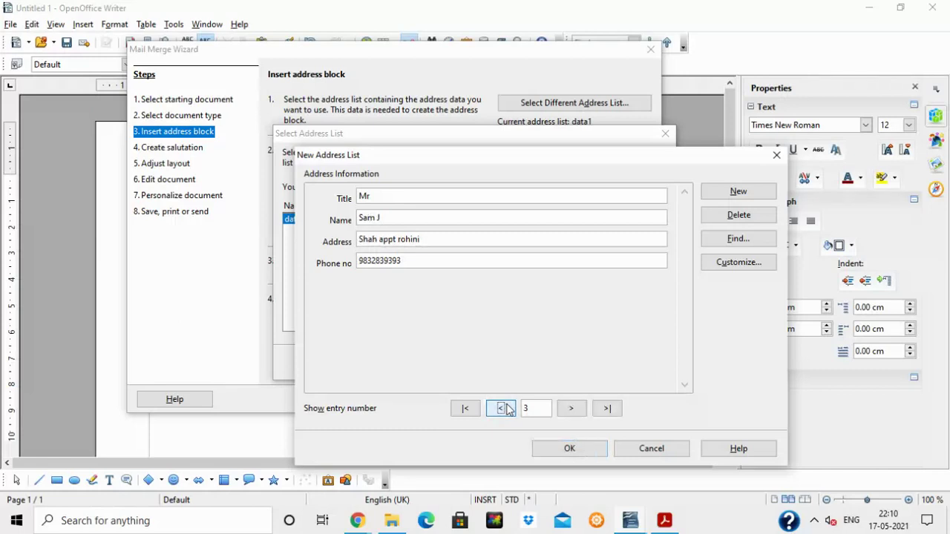
{"action": "left_click", "coordinate": [506, 409]}
{"action": "left_click", "coordinate": [505, 409]}
{"action": "left_click", "coordinate": [571, 410]}
{"action": "left_click", "coordinate": [571, 410]}
{"action": "left_click", "coordinate": [571, 410]}
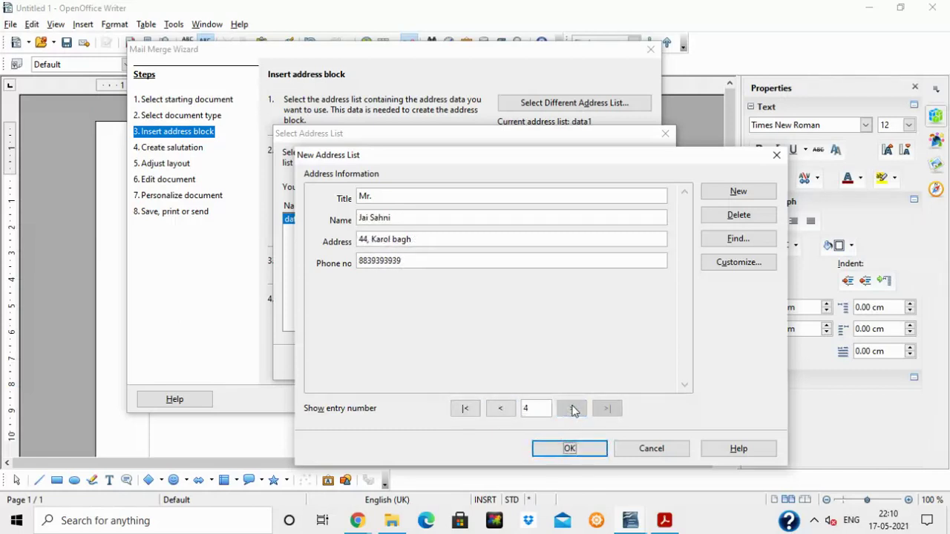
{"action": "left_click", "coordinate": [466, 410]}
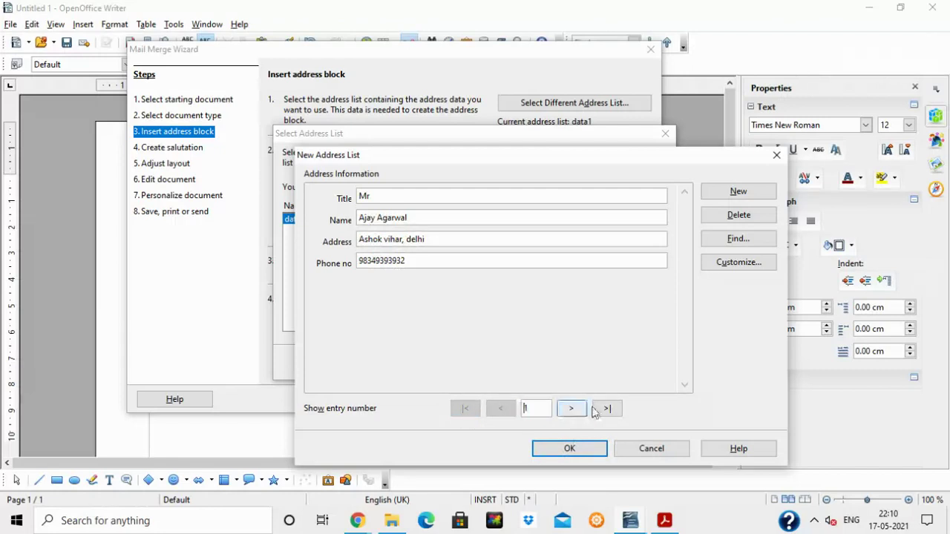
{"action": "left_click", "coordinate": [606, 409]}
{"action": "left_click", "coordinate": [502, 412]}
{"action": "left_click", "coordinate": [504, 413]}
{"action": "left_click", "coordinate": [564, 414]}
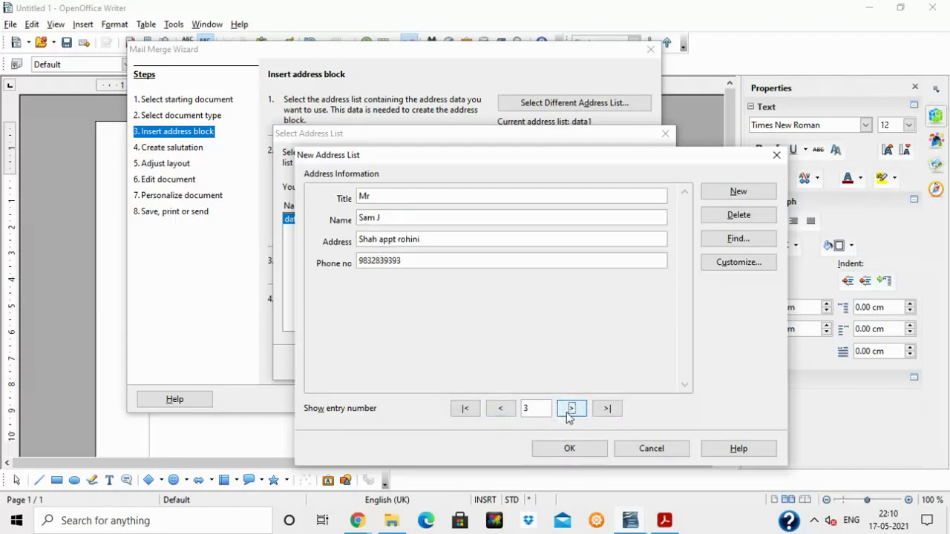
{"action": "left_click", "coordinate": [569, 415]}
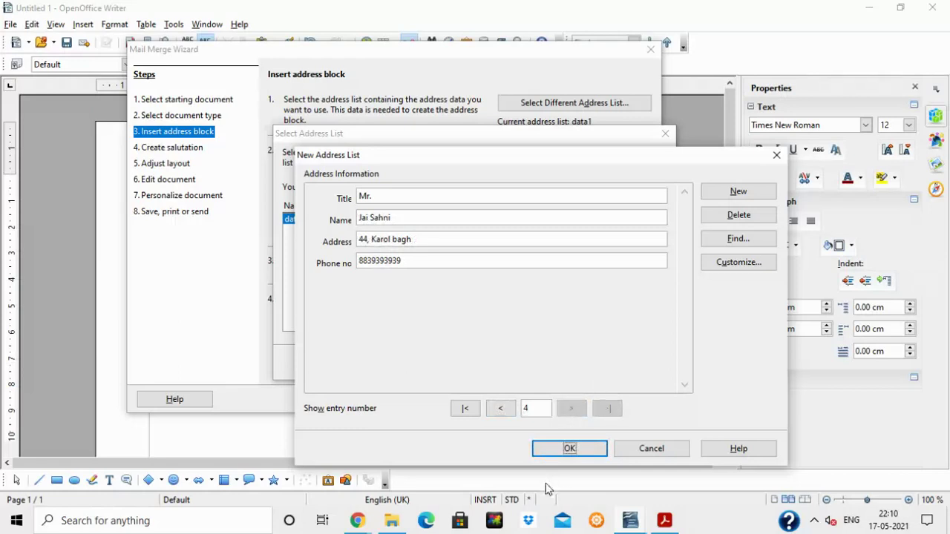
{"action": "left_click", "coordinate": [574, 455]}
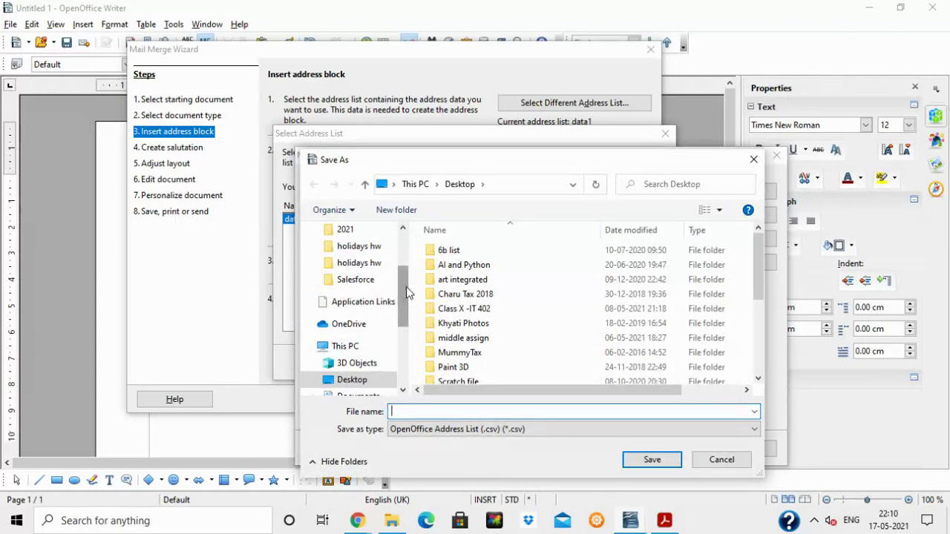
Save the address list as 'student', select it as the recipient list, and view address block layouts.
{"action": "left_click_drag", "start_coordinate": [407, 291], "coordinate": [404, 256]}
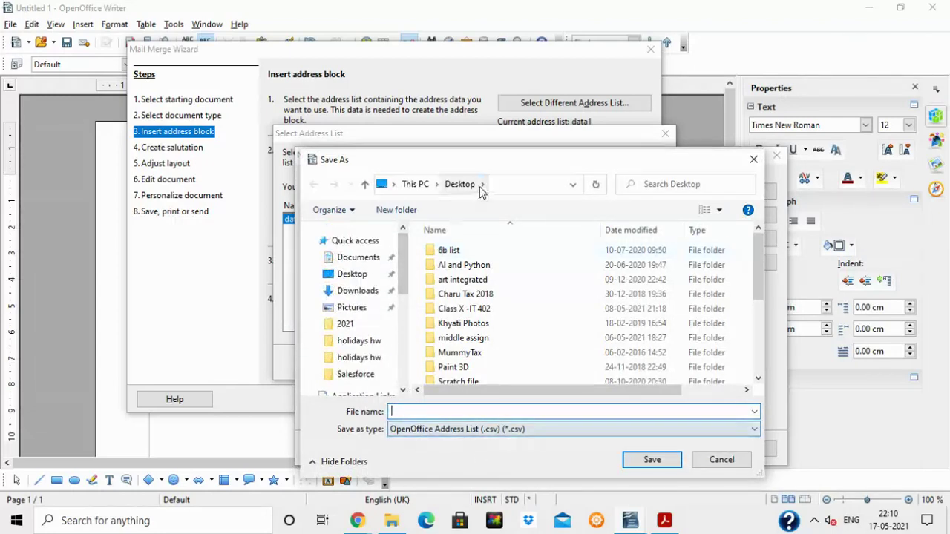
{"action": "type", "text": "student"}
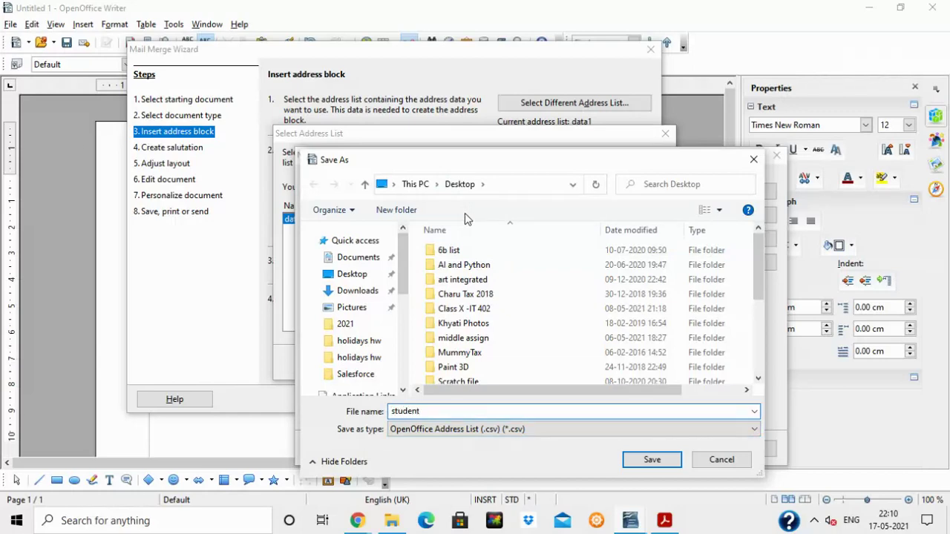
{"action": "left_click", "coordinate": [649, 463]}
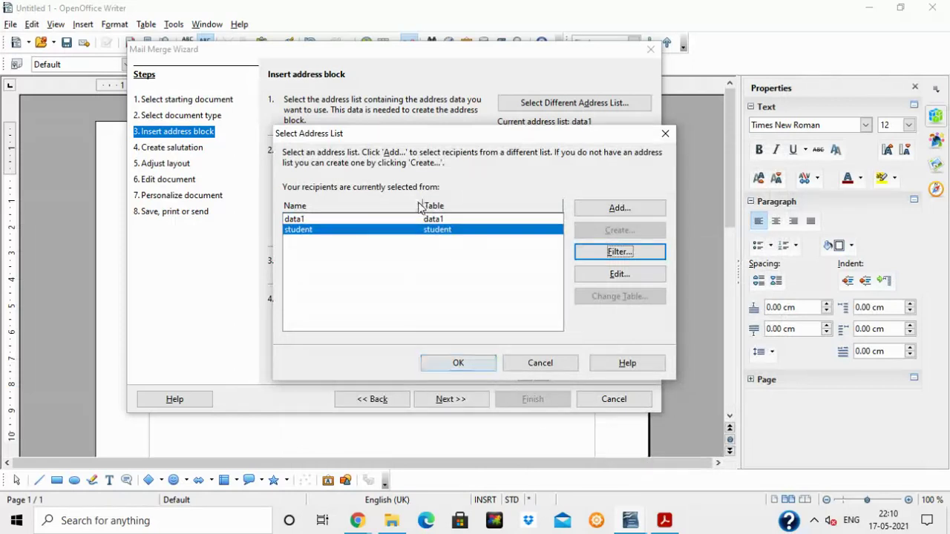
{"action": "left_click", "coordinate": [457, 363]}
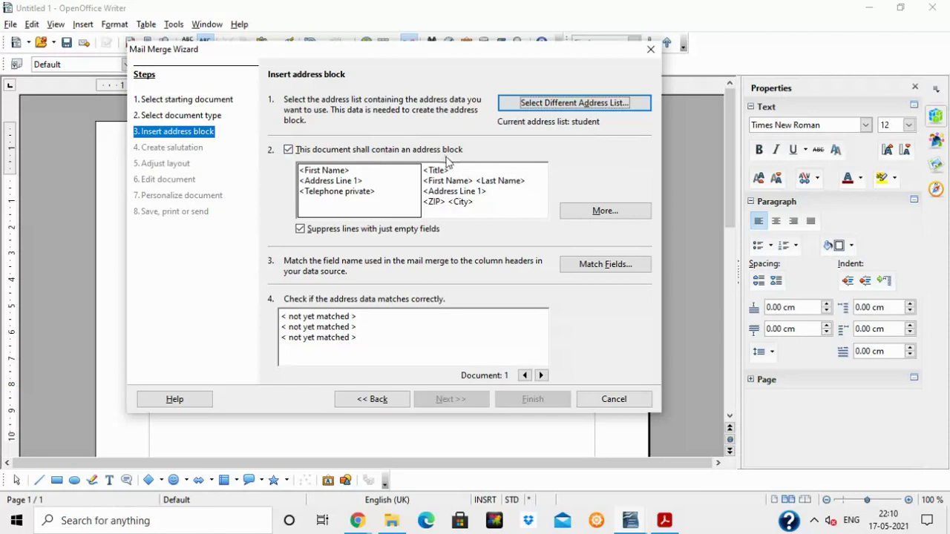
{"action": "left_click", "coordinate": [584, 213]}
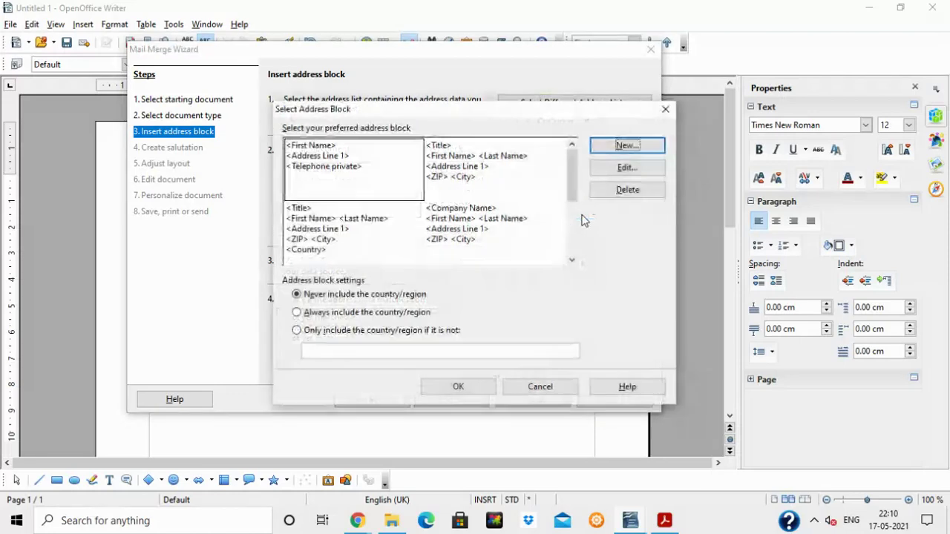
Start a new address block containing Title, First Name, Address Line 1 and Telephone private.
{"action": "left_click", "coordinate": [627, 147]}
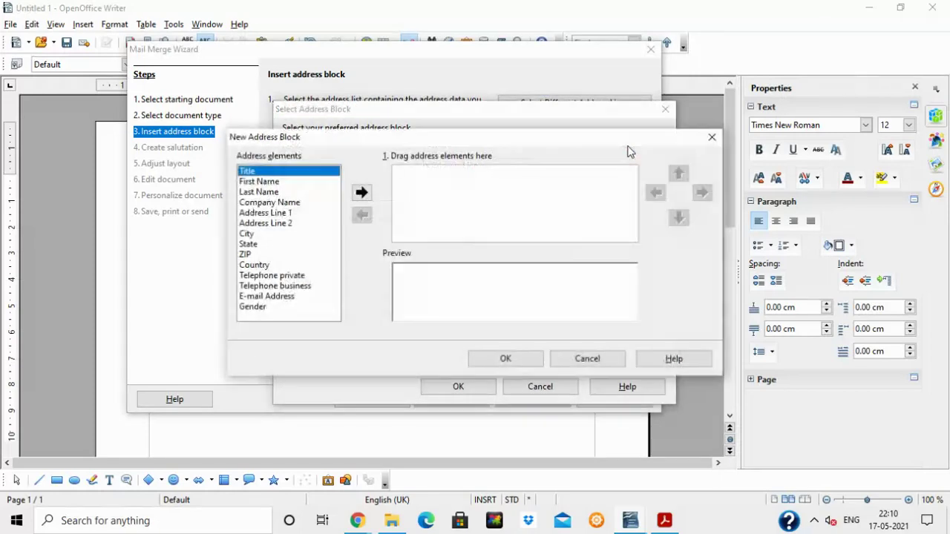
{"action": "left_click", "coordinate": [362, 193]}
{"action": "left_click", "coordinate": [296, 182]}
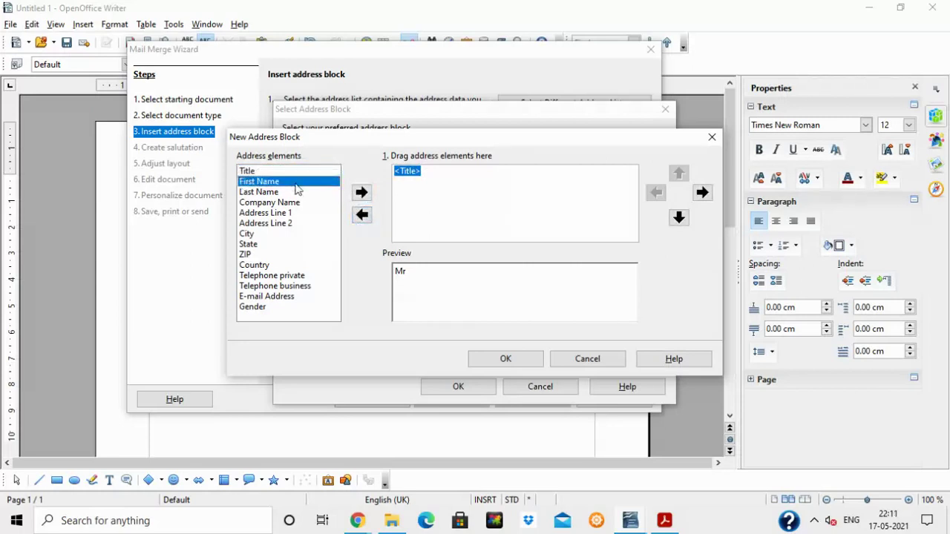
{"action": "left_click", "coordinate": [362, 193]}
{"action": "left_click", "coordinate": [323, 214]}
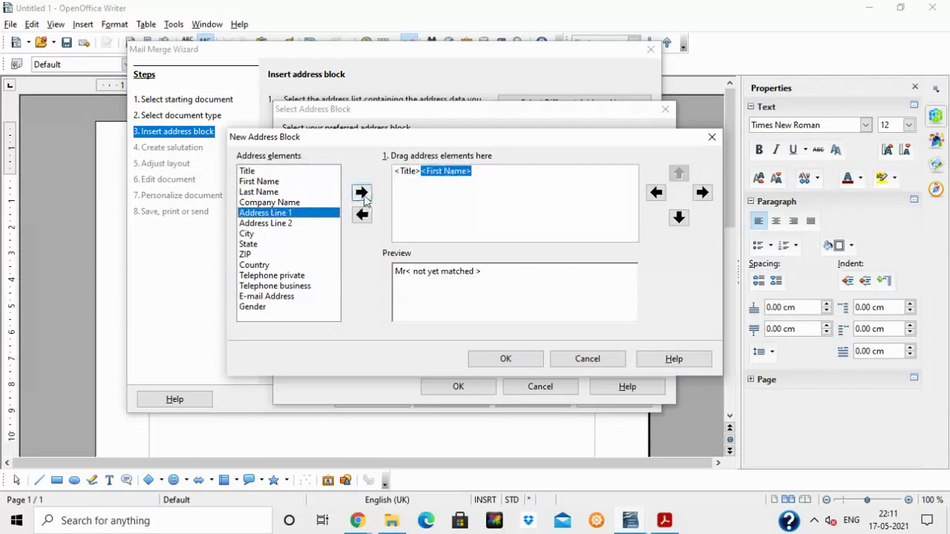
{"action": "left_click", "coordinate": [361, 193]}
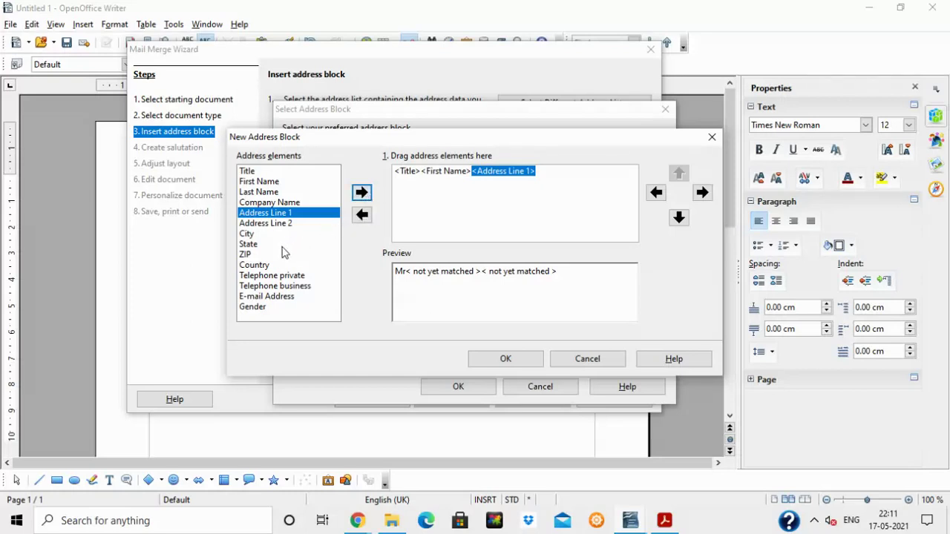
{"action": "left_click", "coordinate": [284, 278]}
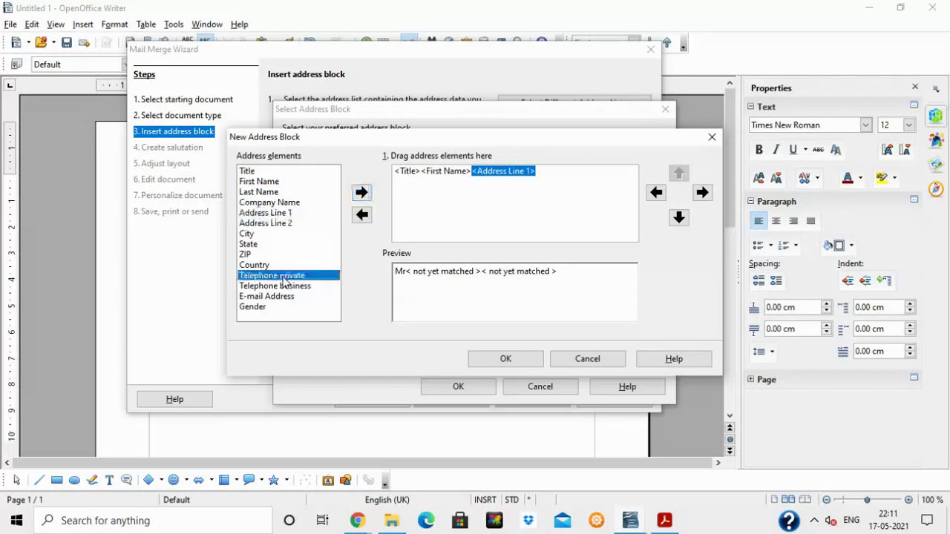
{"action": "left_click", "coordinate": [361, 193]}
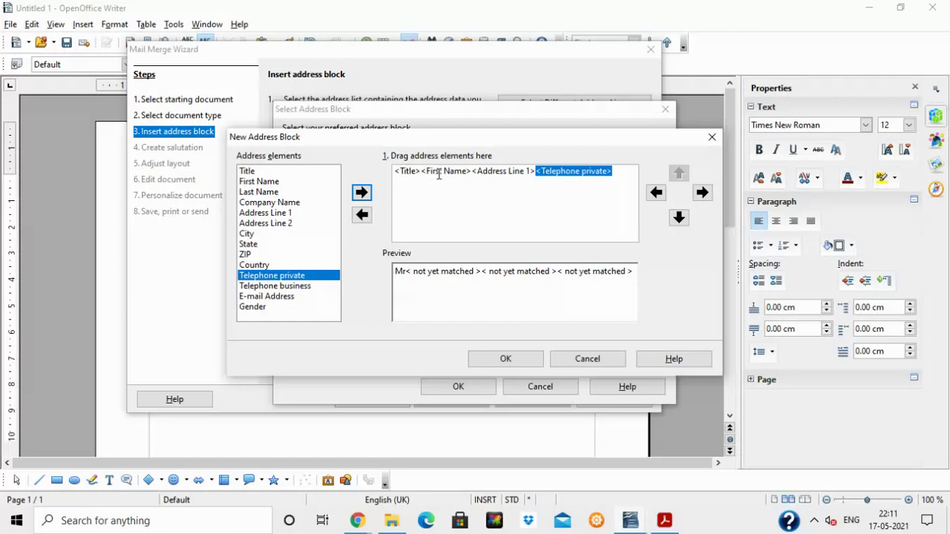
Place First Name, Address Line 1 and Telephone private on lines two to four, then confirm the block.
{"action": "left_click", "coordinate": [440, 171]}
{"action": "left_click", "coordinate": [680, 219]}
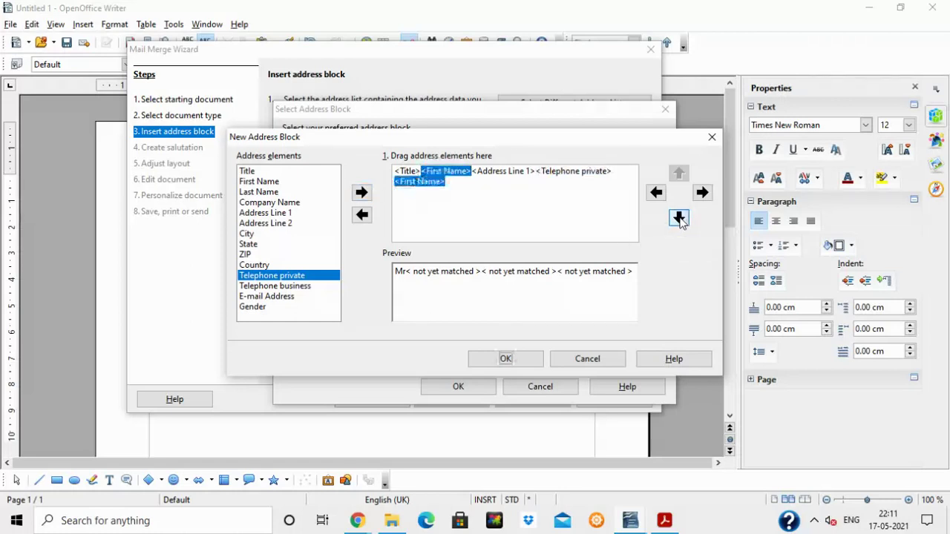
{"action": "left_click", "coordinate": [447, 180]}
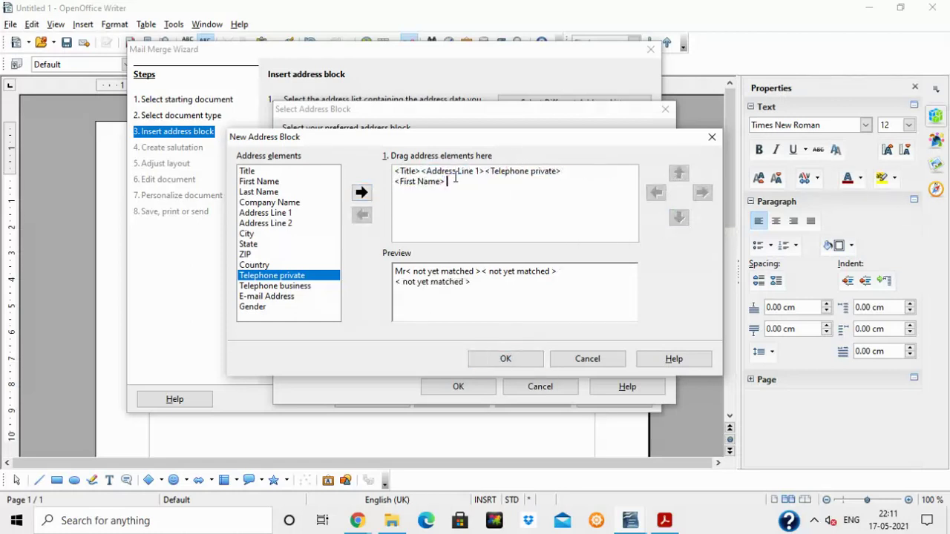
{"action": "left_click", "coordinate": [460, 171]}
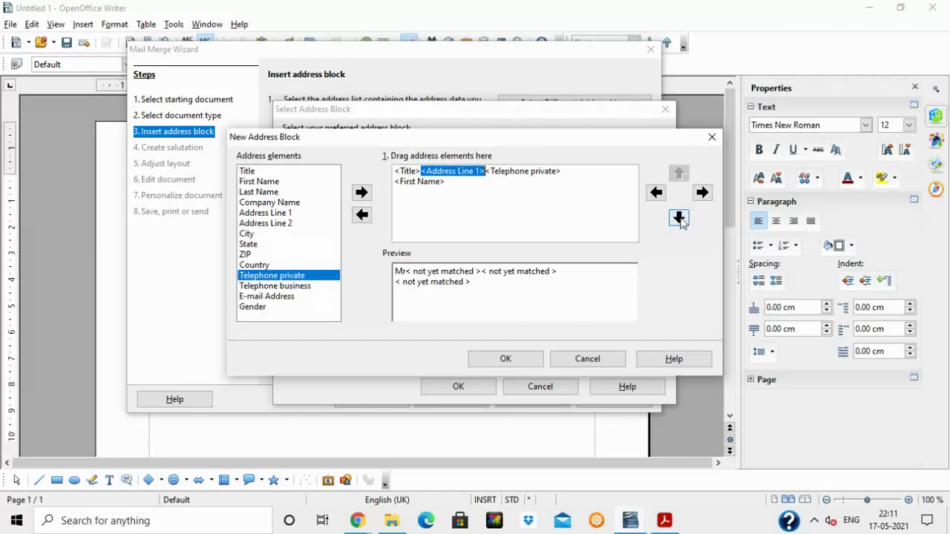
{"action": "left_click", "coordinate": [679, 218]}
{"action": "left_click", "coordinate": [680, 219]}
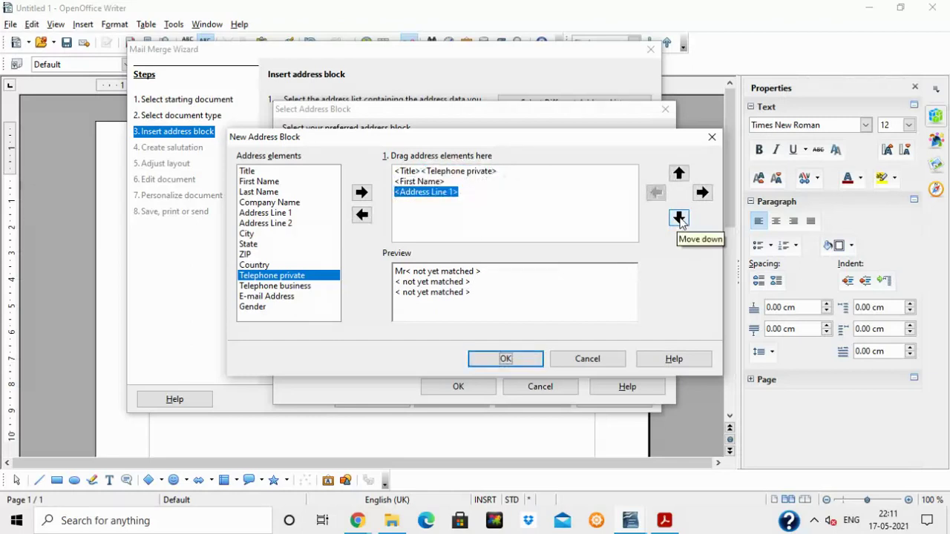
{"action": "left_click", "coordinate": [455, 171]}
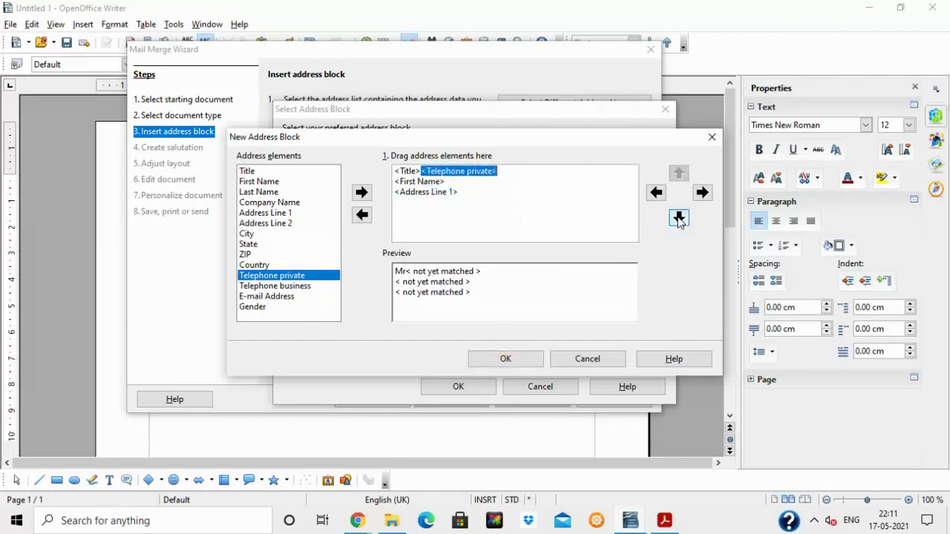
{"action": "left_click", "coordinate": [679, 218]}
{"action": "left_click", "coordinate": [679, 218]}
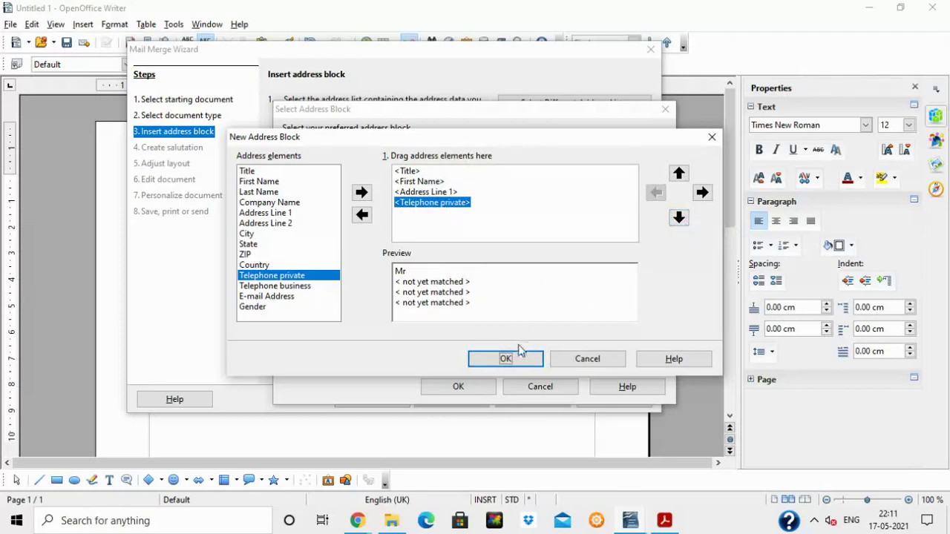
{"action": "left_click", "coordinate": [506, 359]}
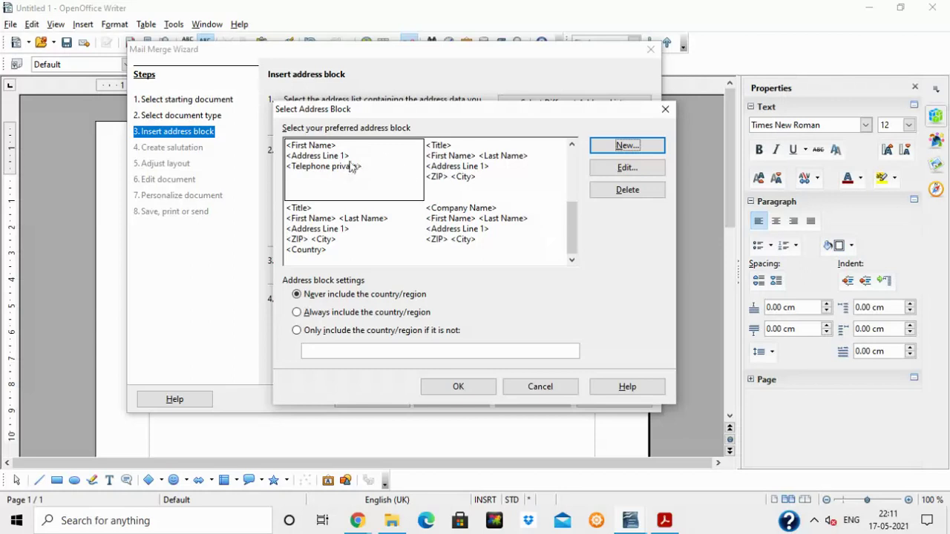
Edit the custom address block, adding Title ahead of First Name.
{"action": "left_click_drag", "start_coordinate": [566, 240], "coordinate": [563, 187]}
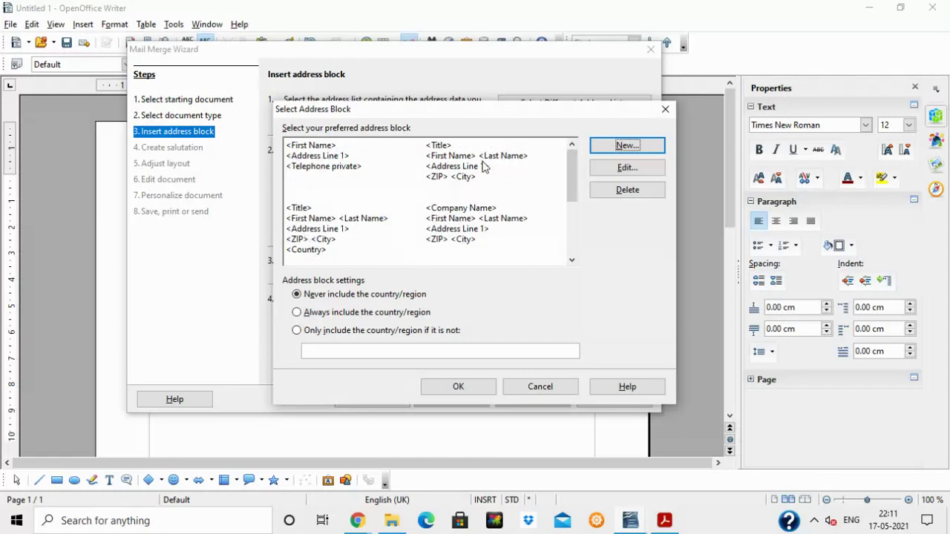
{"action": "left_click", "coordinate": [338, 163]}
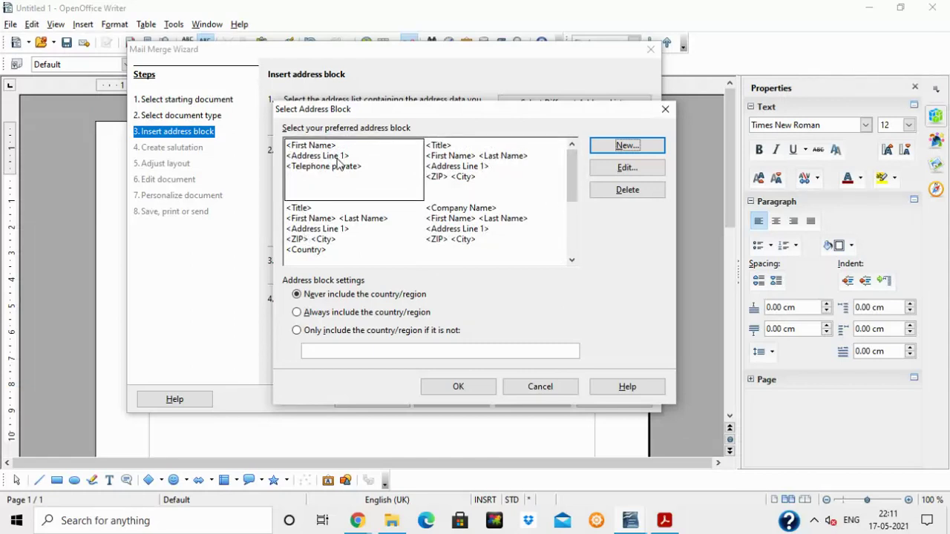
{"action": "left_click", "coordinate": [620, 166]}
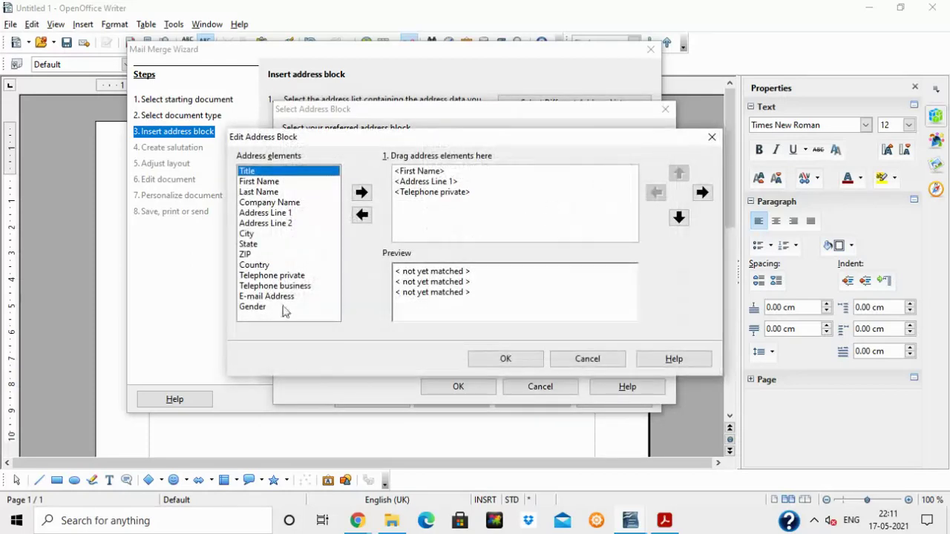
{"action": "left_click", "coordinate": [362, 193]}
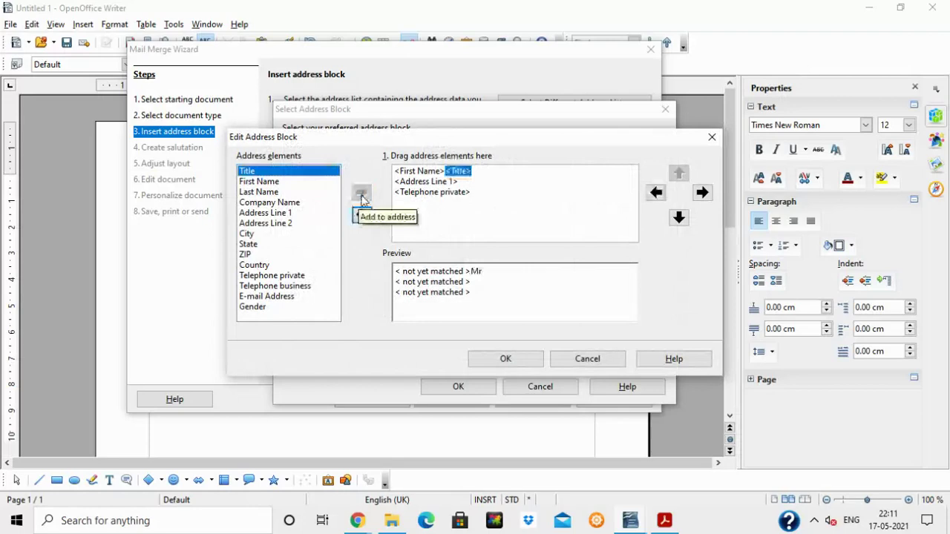
{"action": "left_click", "coordinate": [656, 193]}
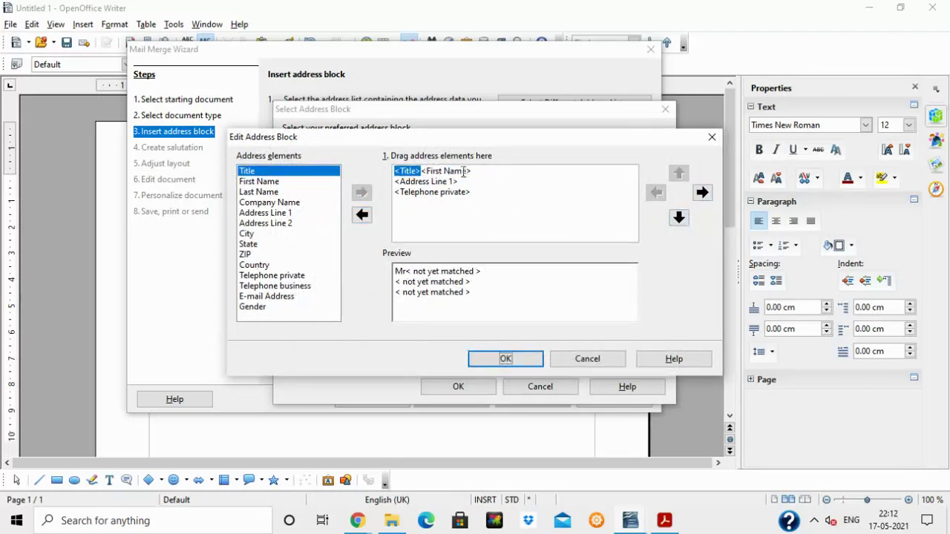
Put First Name, Address Line 1 and Telephone private each on their own line and apply the block.
{"action": "left_click", "coordinate": [464, 171]}
{"action": "left_click", "coordinate": [679, 219]}
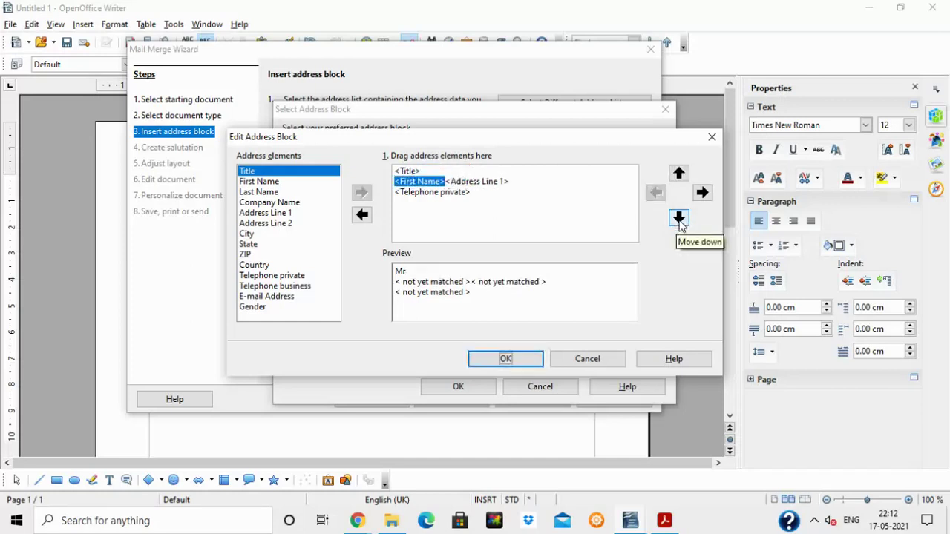
{"action": "left_click", "coordinate": [460, 181]}
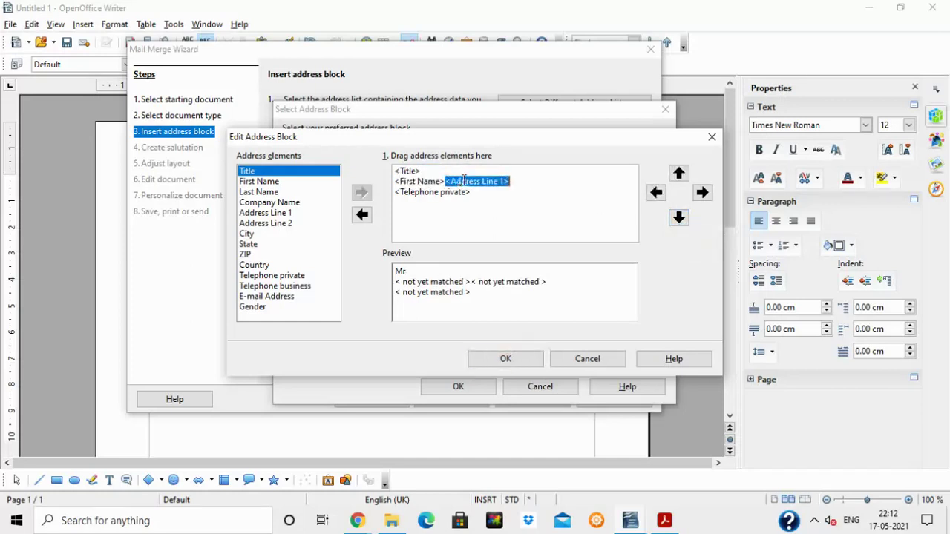
{"action": "left_click", "coordinate": [679, 218]}
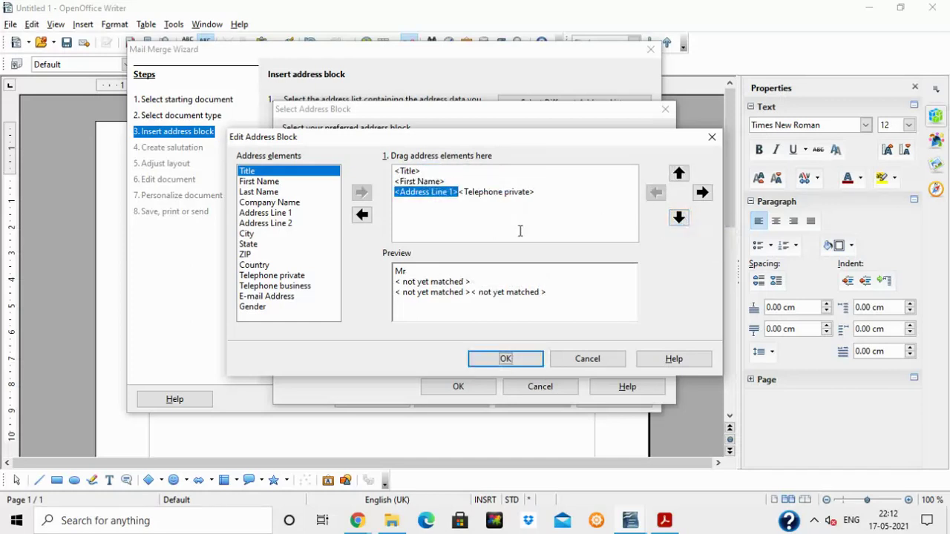
{"action": "left_click", "coordinate": [509, 191]}
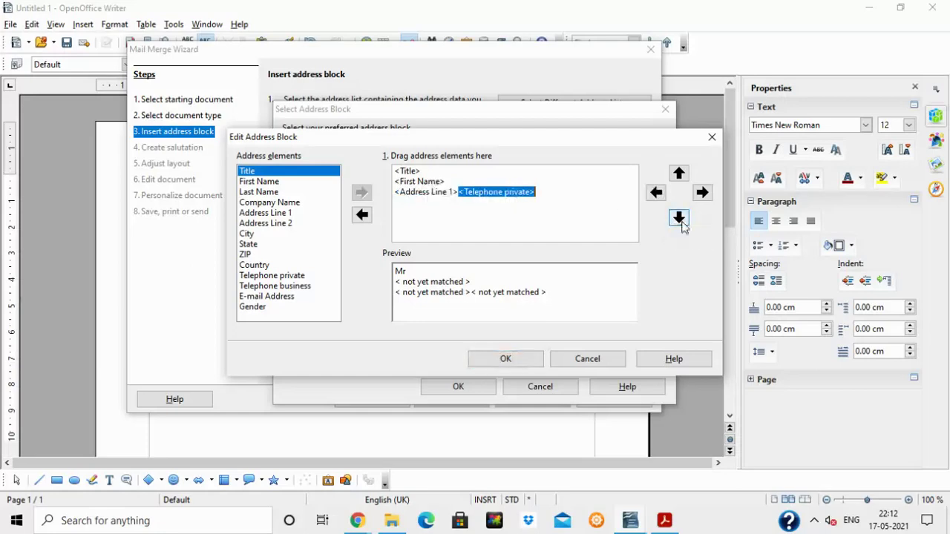
{"action": "left_click", "coordinate": [679, 218]}
{"action": "left_click", "coordinate": [526, 359]}
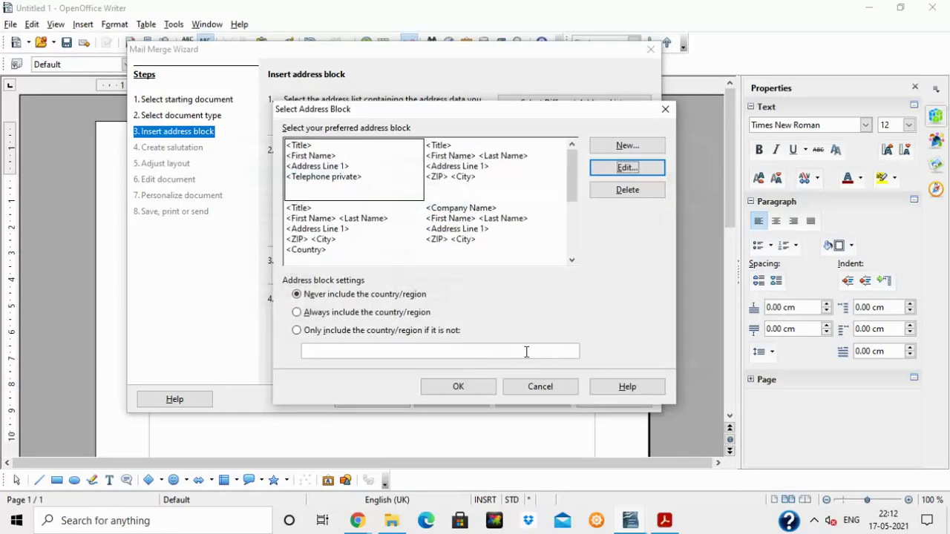
{"action": "left_click", "coordinate": [464, 392]}
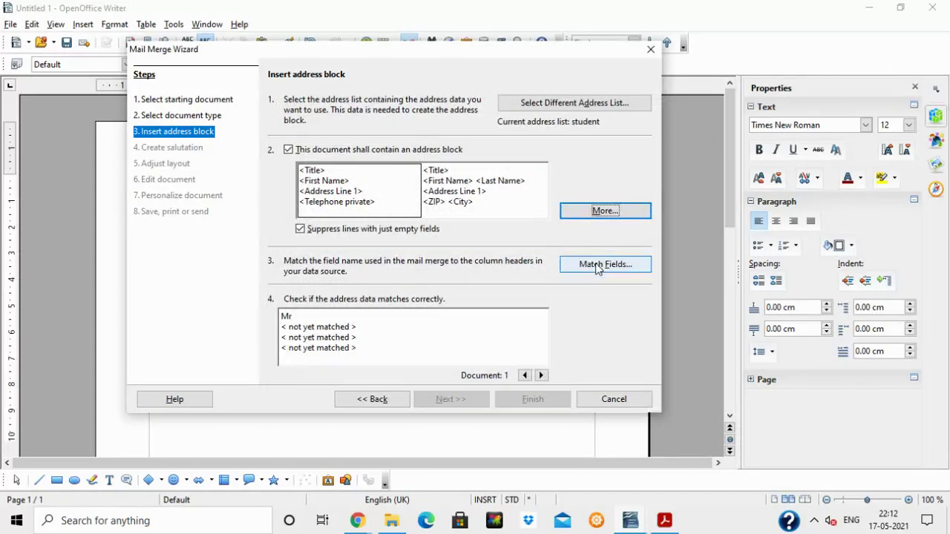
In Match Fields, map First Name to Name and Address Line 1 to Address.
{"action": "left_click", "coordinate": [597, 265]}
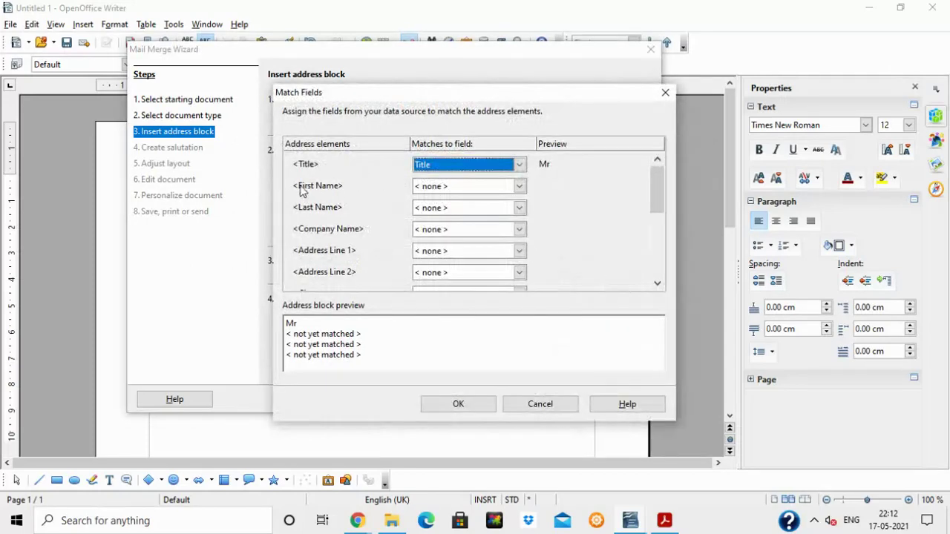
{"action": "left_click", "coordinate": [518, 186]}
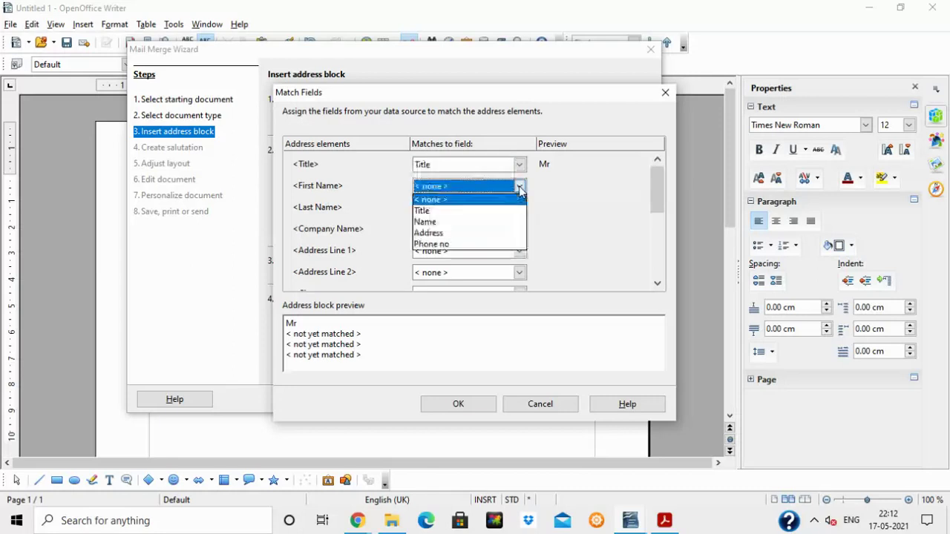
{"action": "left_click", "coordinate": [457, 223]}
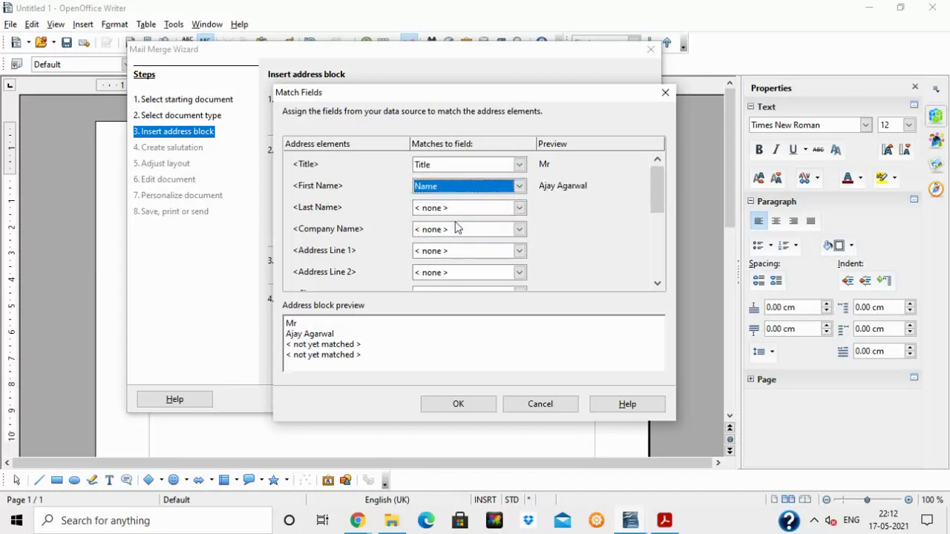
{"action": "left_click", "coordinate": [519, 252]}
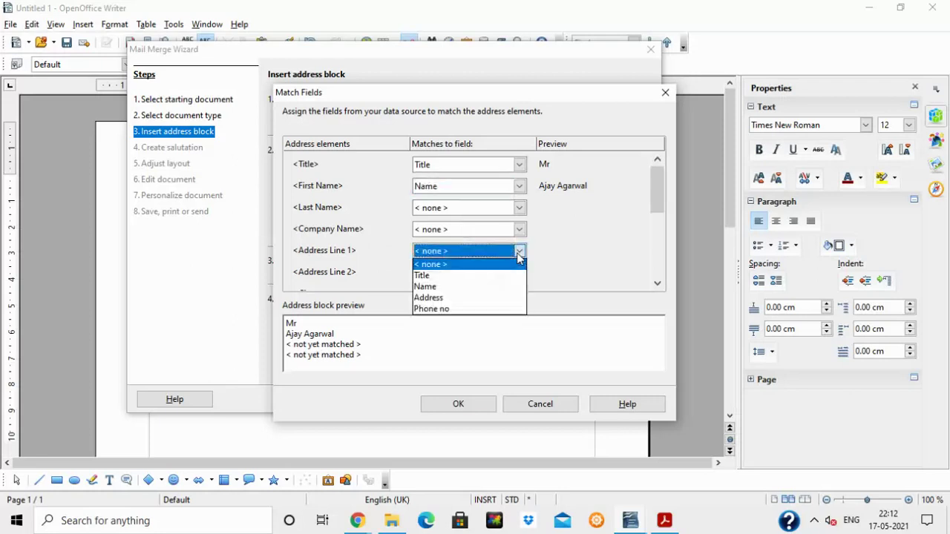
{"action": "left_click", "coordinate": [460, 298]}
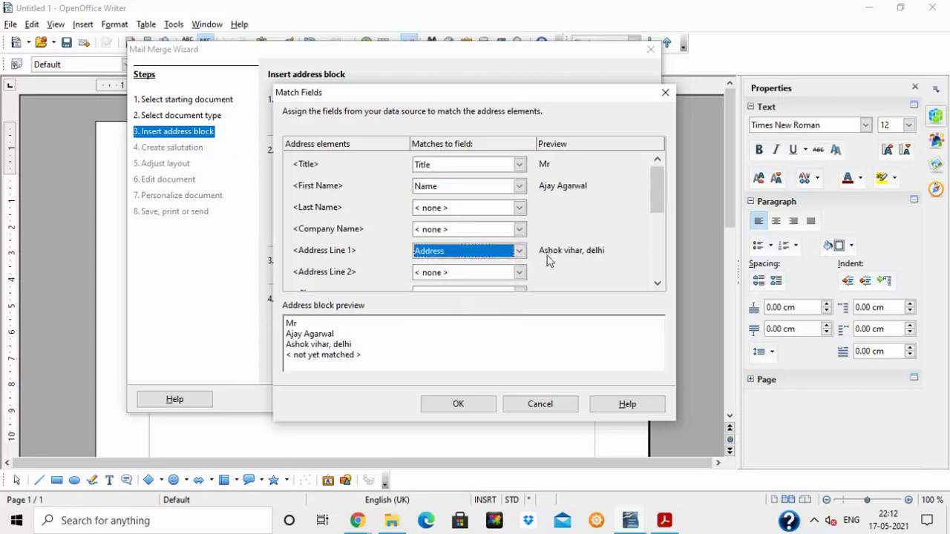
Map Telephone private to Phone no and confirm the field matching.
{"action": "left_click_drag", "start_coordinate": [655, 194], "coordinate": [659, 243]}
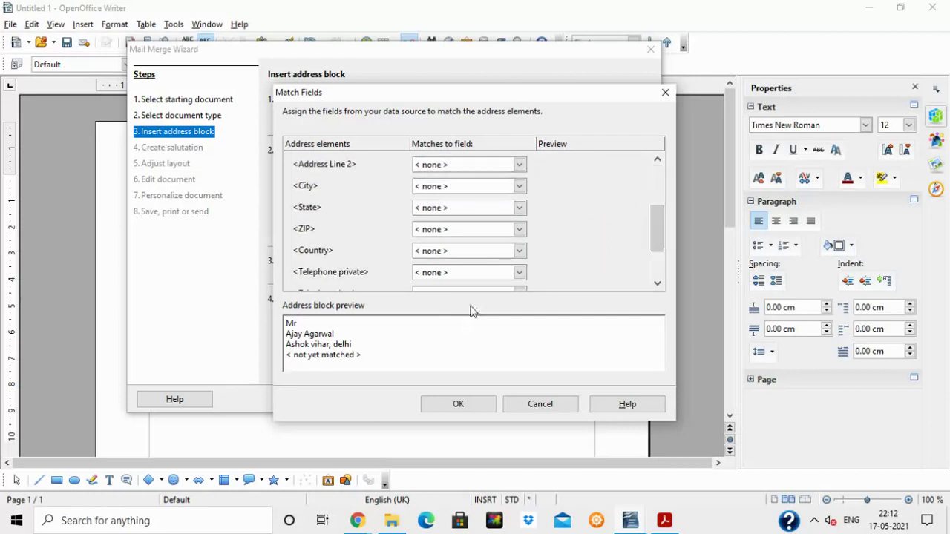
{"action": "left_click", "coordinate": [519, 274]}
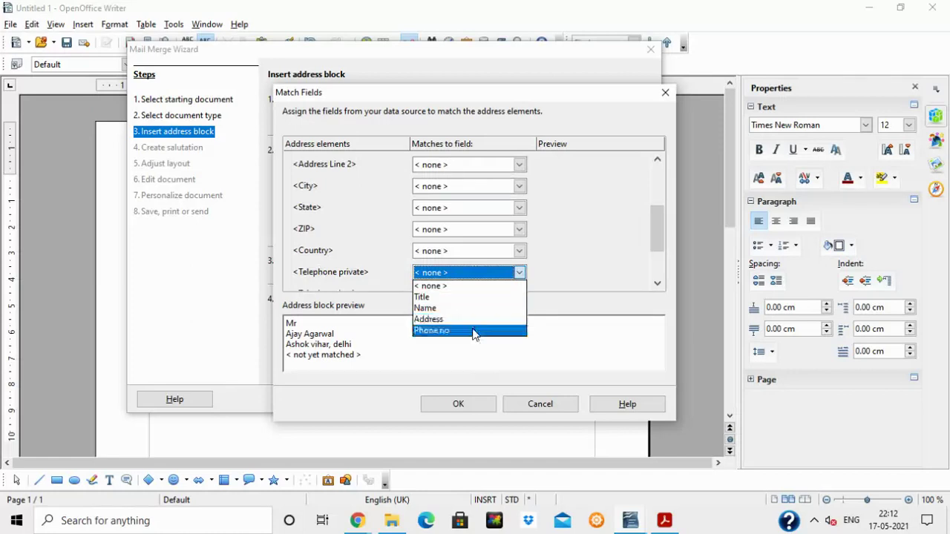
{"action": "left_click", "coordinate": [472, 331]}
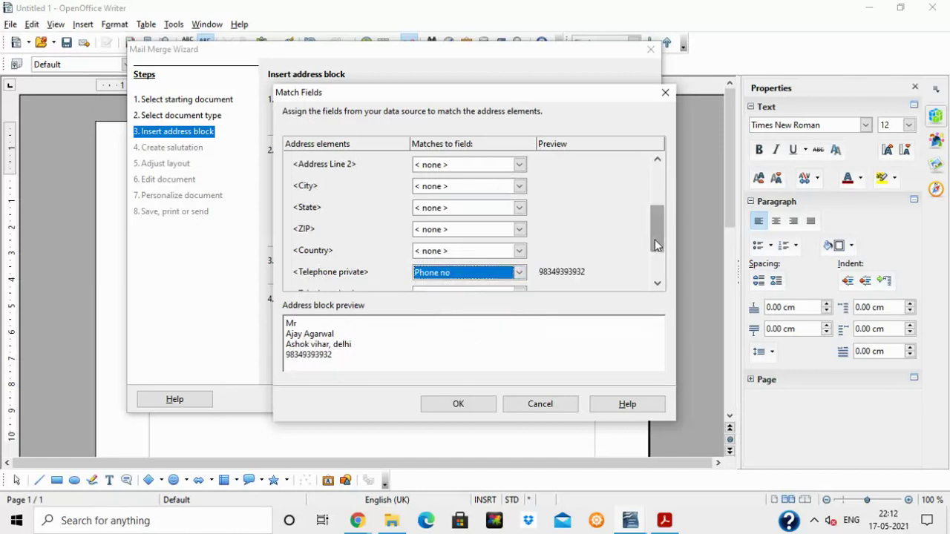
{"action": "left_click_drag", "start_coordinate": [658, 245], "coordinate": [660, 190]}
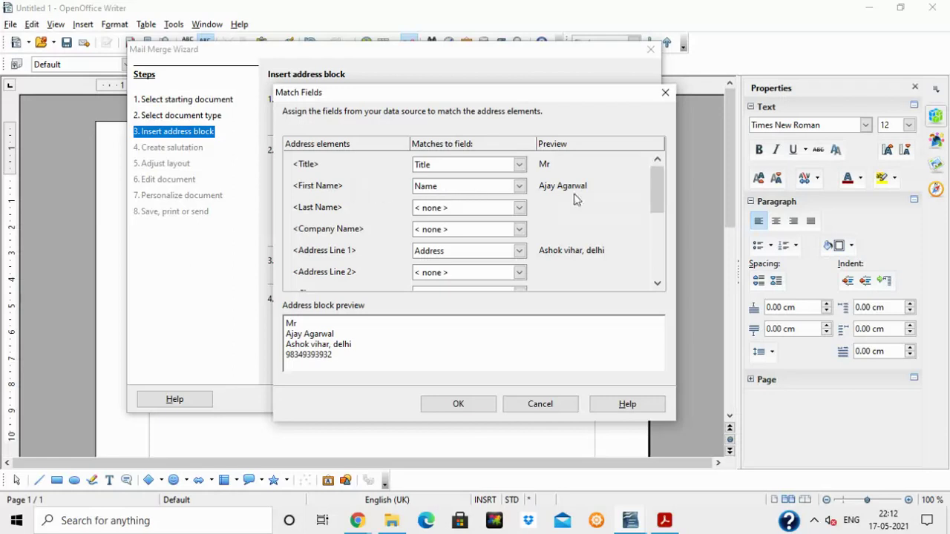
{"action": "left_click_drag", "start_coordinate": [660, 191], "coordinate": [660, 199]}
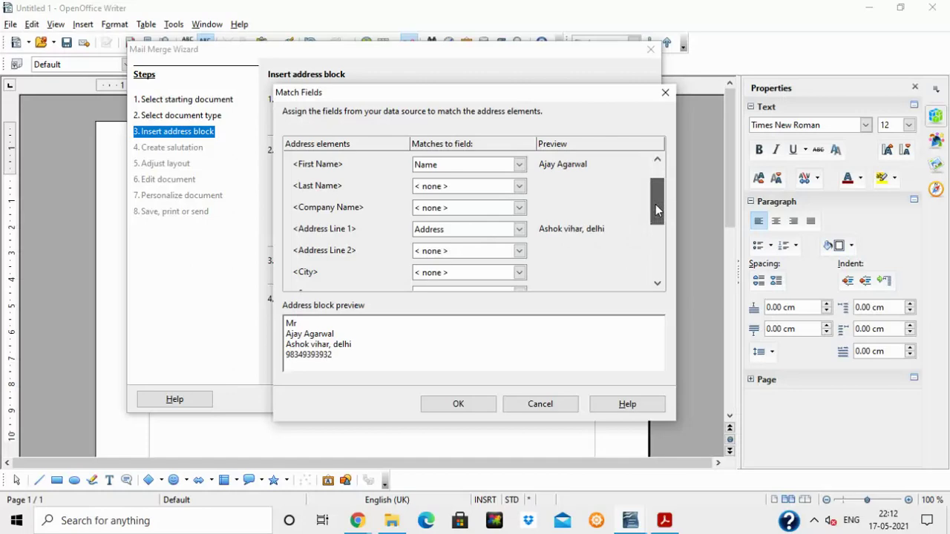
{"action": "left_click_drag", "start_coordinate": [656, 210], "coordinate": [655, 215]}
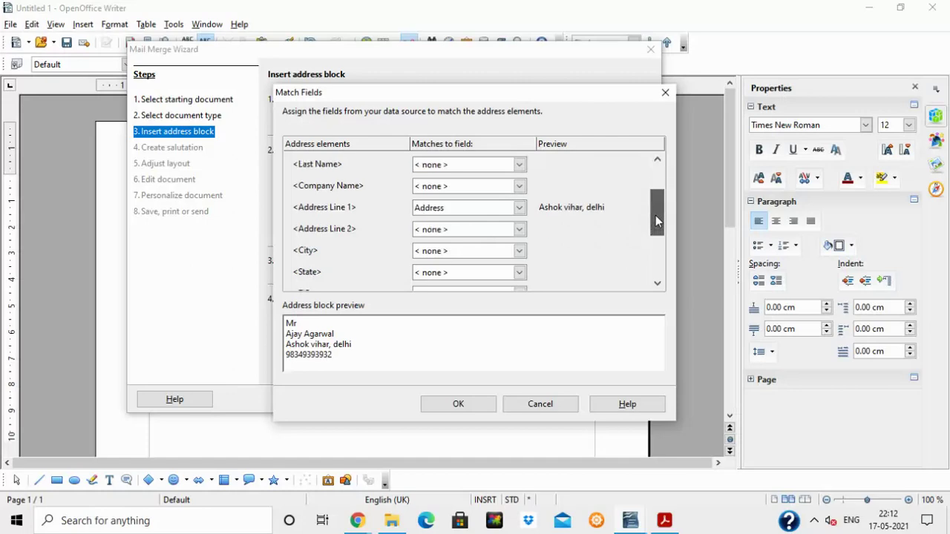
{"action": "left_click", "coordinate": [657, 253]}
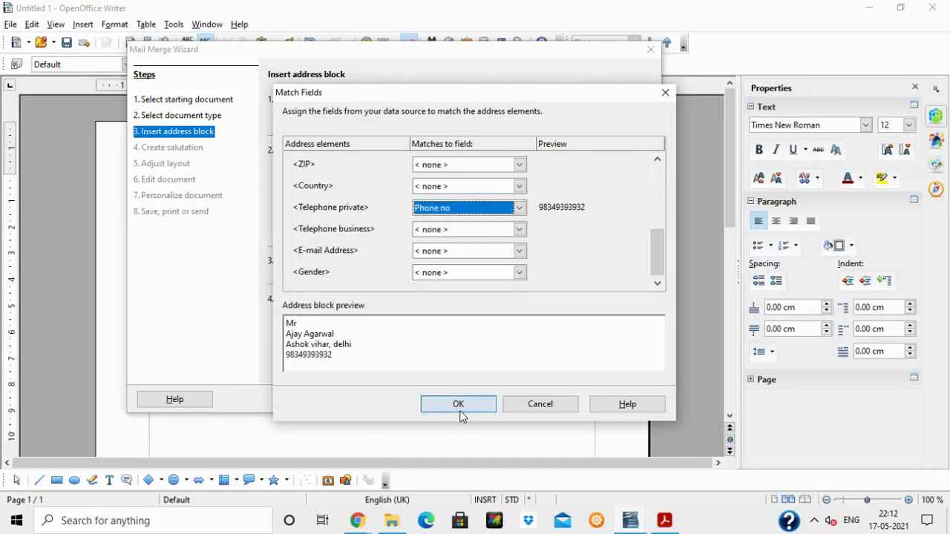
{"action": "left_click", "coordinate": [459, 405]}
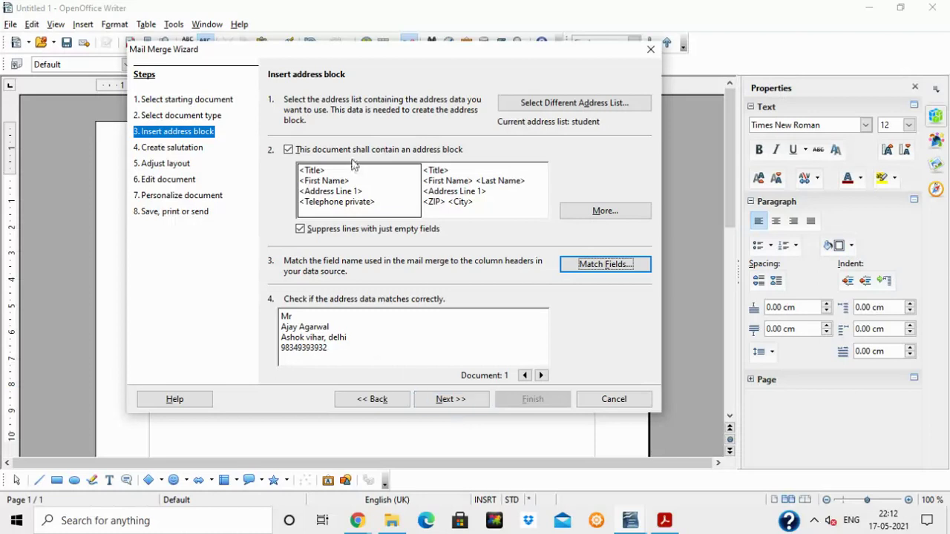
Keep the general salutation 'To whom it may concern,' and advance through layout to Edit document.
{"action": "left_click", "coordinate": [452, 399]}
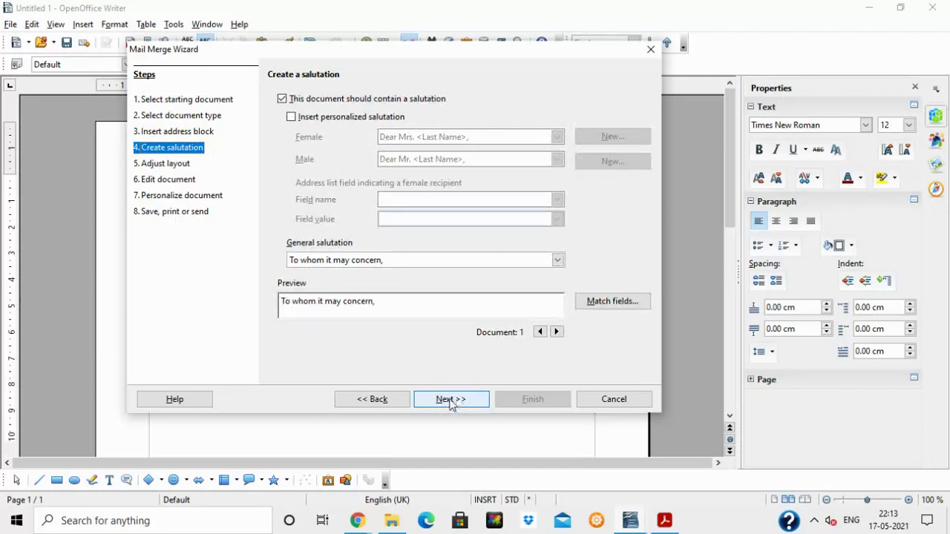
{"action": "left_click", "coordinate": [294, 118]}
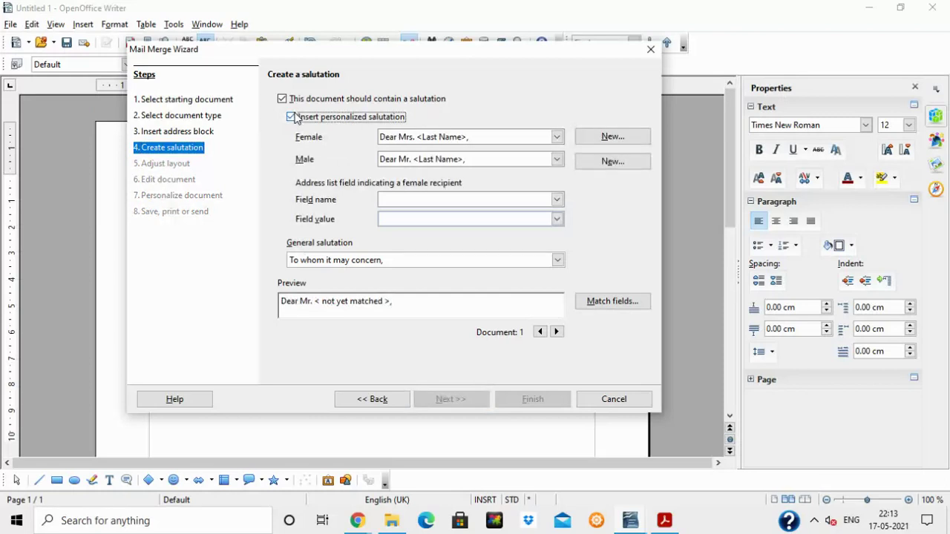
{"action": "left_click", "coordinate": [292, 117]}
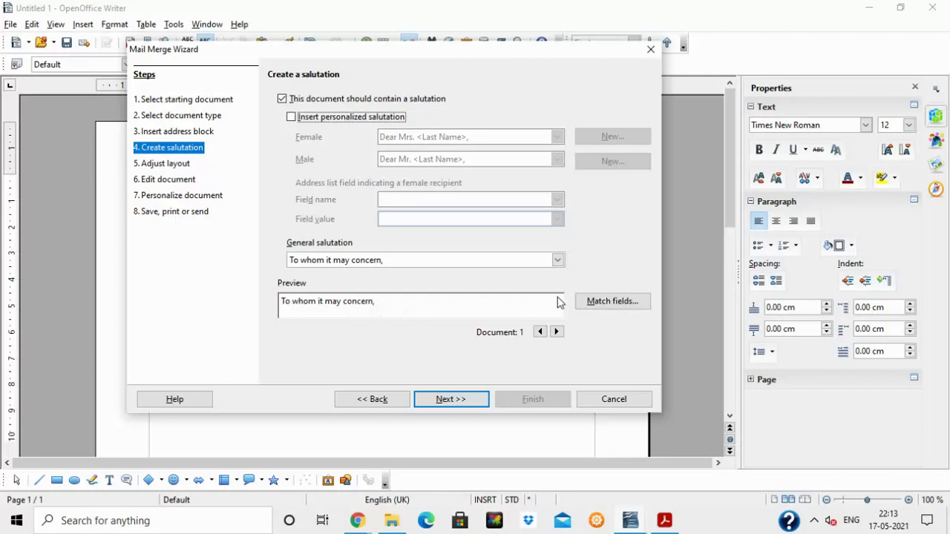
{"action": "left_click", "coordinate": [461, 402]}
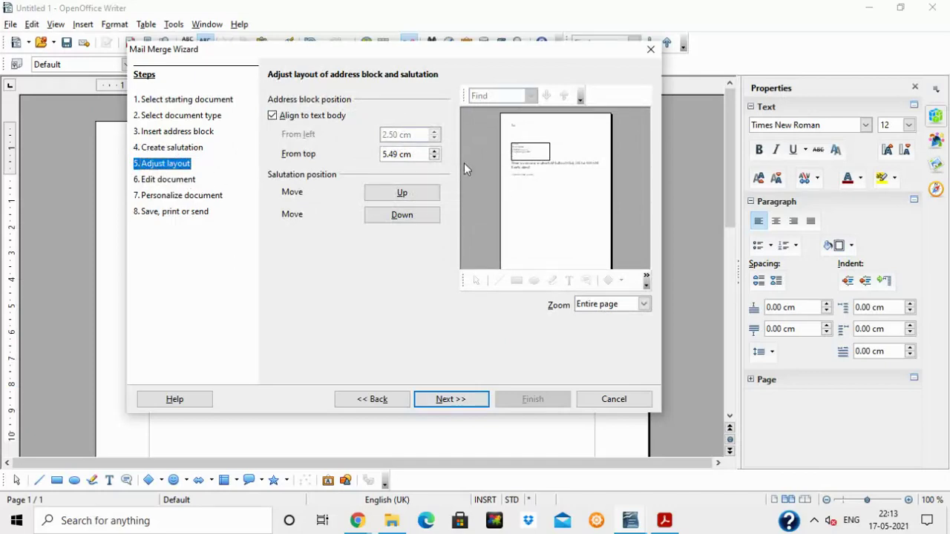
{"action": "left_click", "coordinate": [451, 400]}
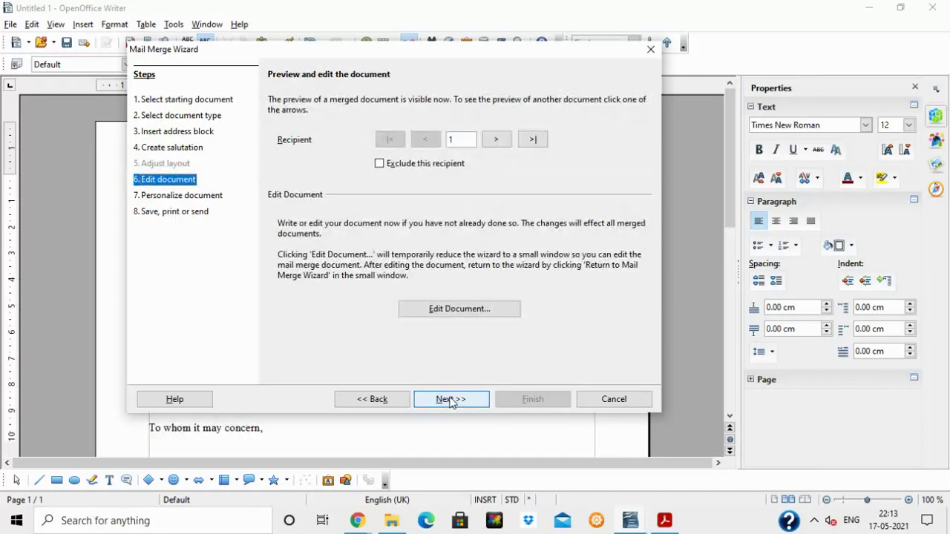
Move the 'To whom it may concern,' line from below the seminar text to above the address block.
{"action": "left_click", "coordinate": [437, 314]}
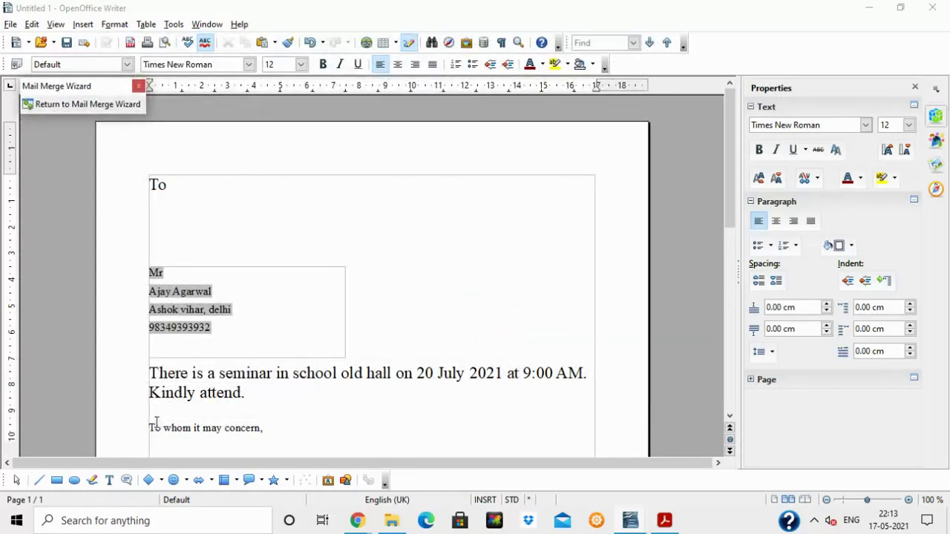
{"action": "left_click_drag", "start_coordinate": [147, 429], "coordinate": [286, 429]}
{"action": "key", "text": "ctrl+c"}
{"action": "key", "text": "Delete"}
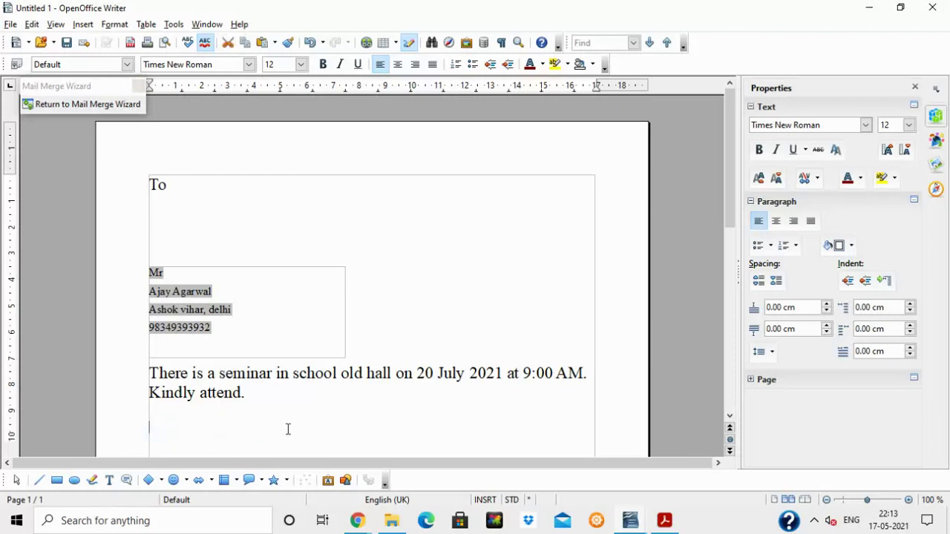
{"action": "key", "text": "ctrl+v"}
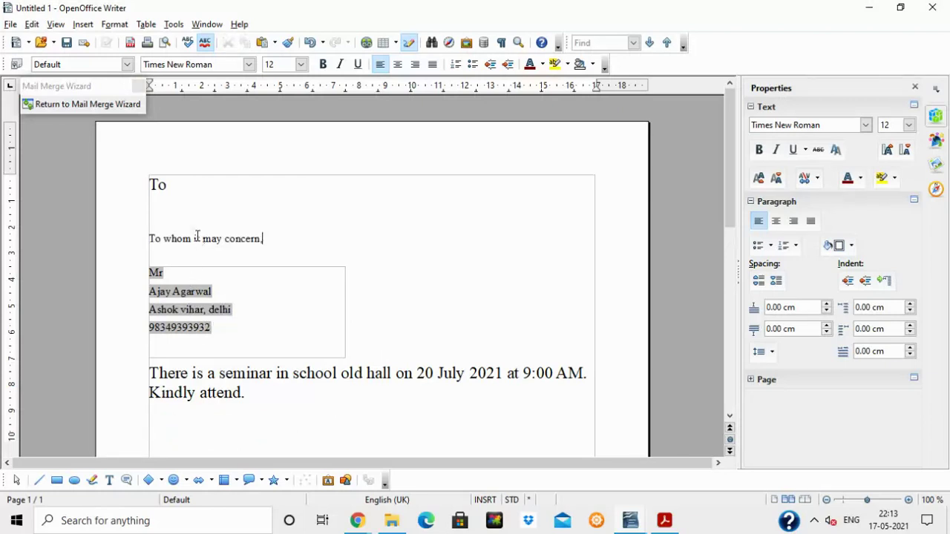
Set the salutation to font size 18 and return to the Mail Merge Wizard.
{"action": "left_click_drag", "start_coordinate": [160, 238], "coordinate": [290, 238]}
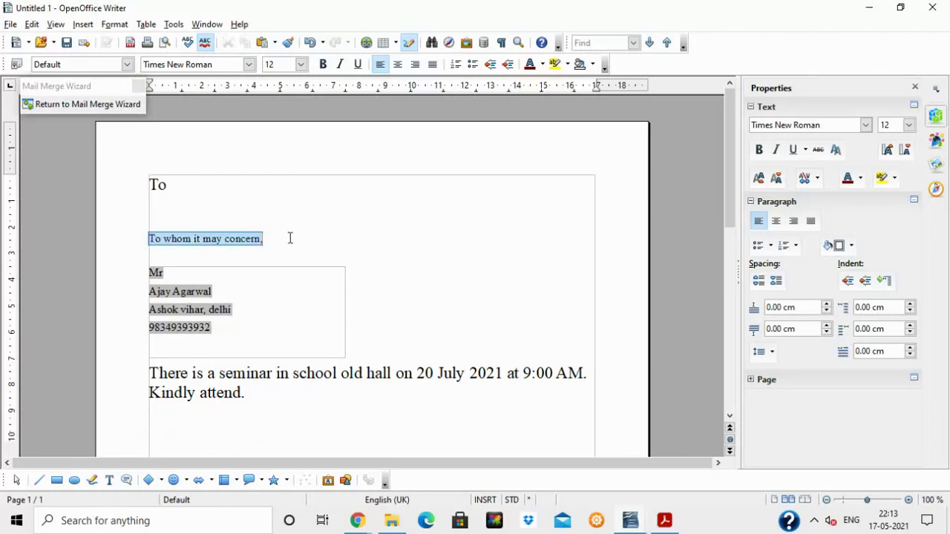
{"action": "left_click", "coordinate": [301, 64]}
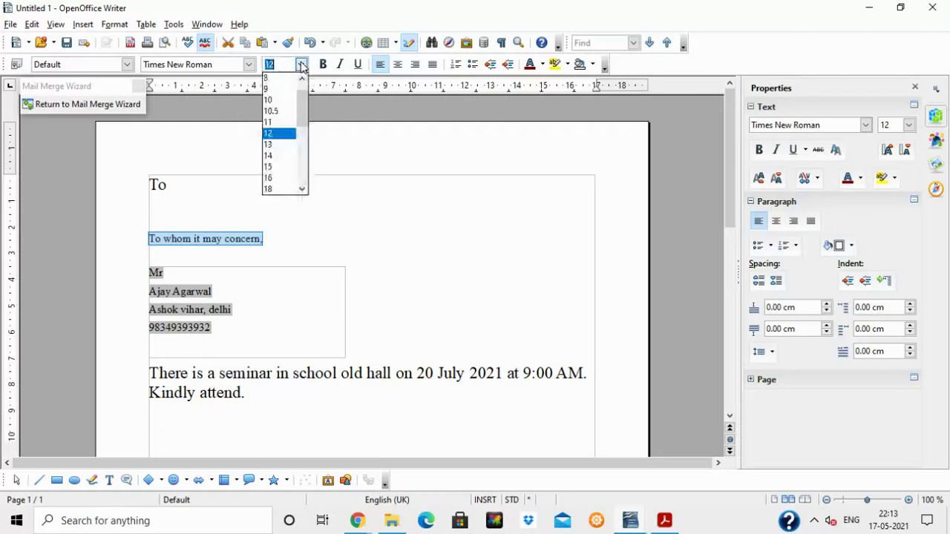
{"action": "left_click", "coordinate": [281, 190]}
{"action": "left_click", "coordinate": [300, 202]}
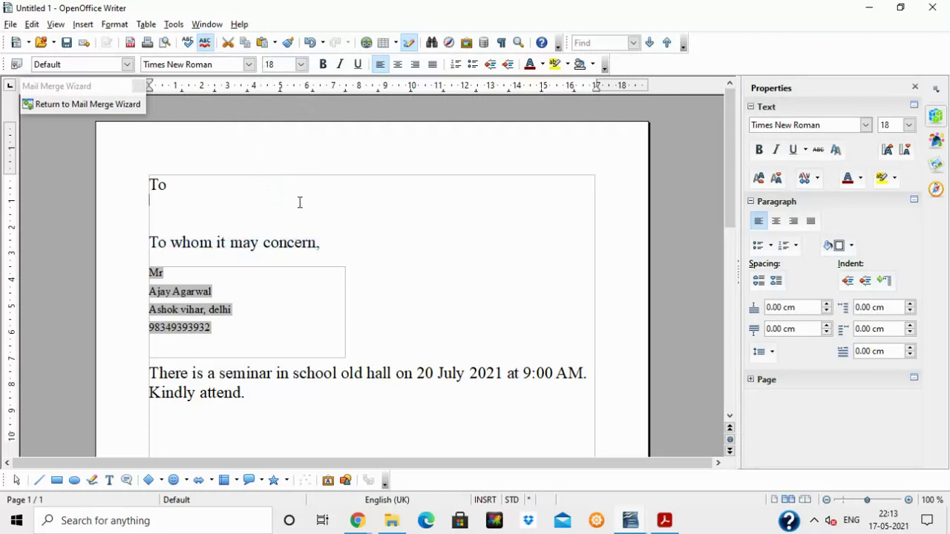
{"action": "left_click", "coordinate": [102, 107]}
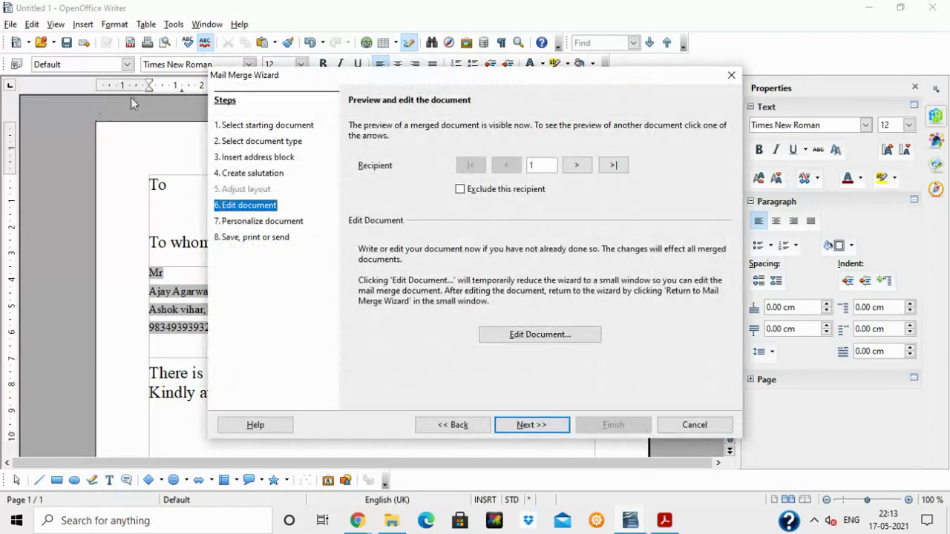
Generate the letters, then save the starting document to the Desktop as 'mail'.
{"action": "left_click", "coordinate": [540, 424]}
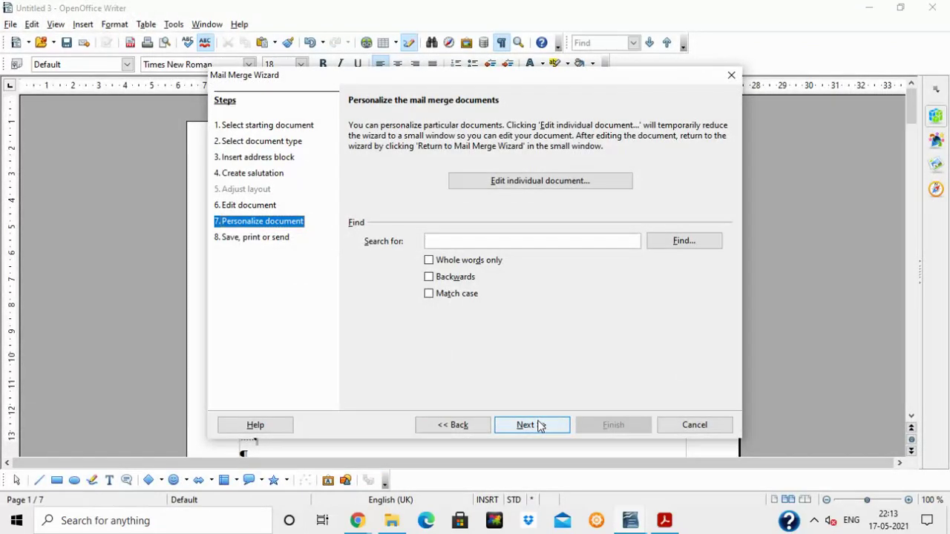
{"action": "left_click", "coordinate": [540, 424]}
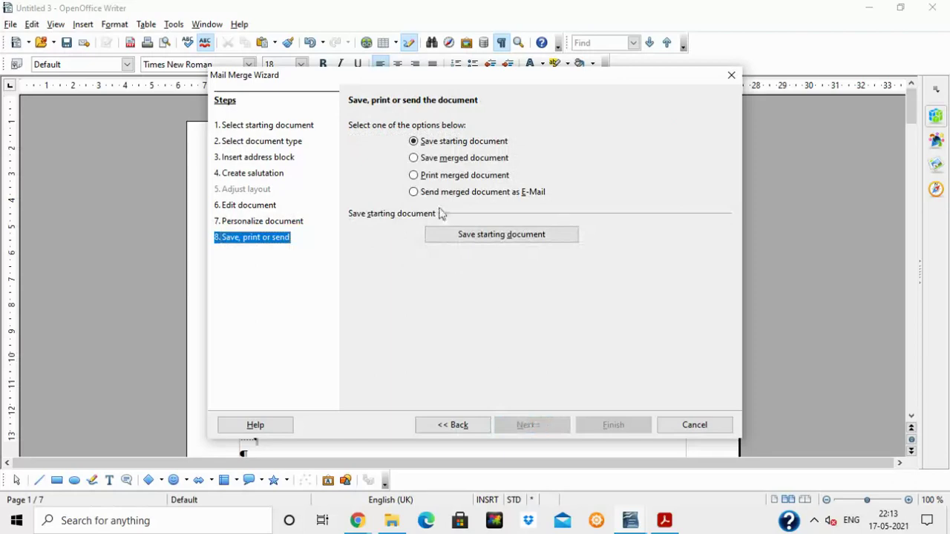
{"action": "left_click", "coordinate": [509, 237]}
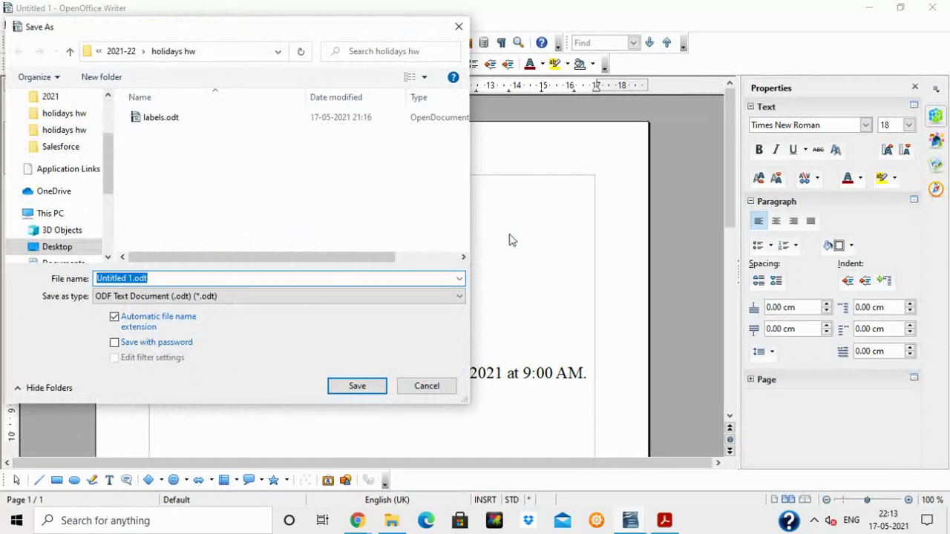
{"action": "scroll", "coordinate": [97, 176], "scroll_direction": "up", "scroll_amount": 2}
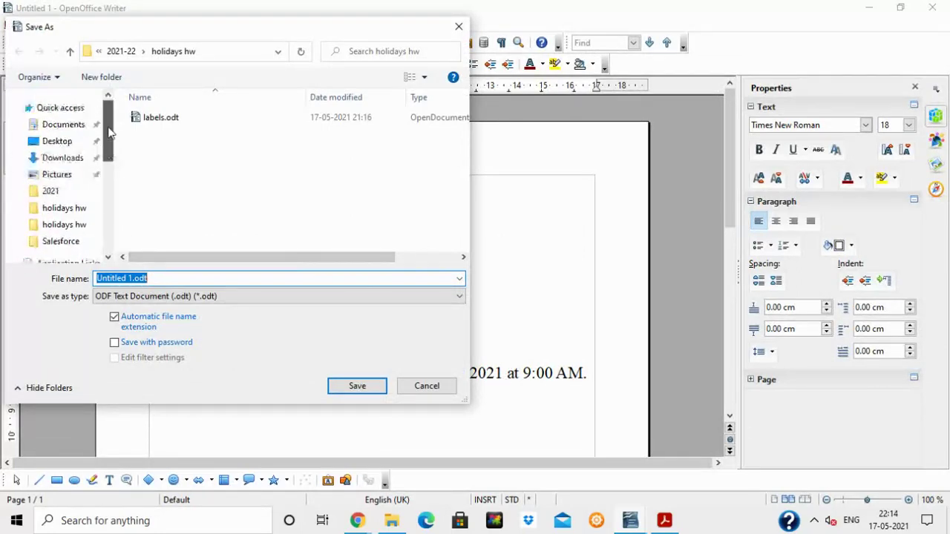
{"action": "left_click", "coordinate": [57, 141]}
{"action": "left_click", "coordinate": [172, 281]}
{"action": "type", "text": "mail"}
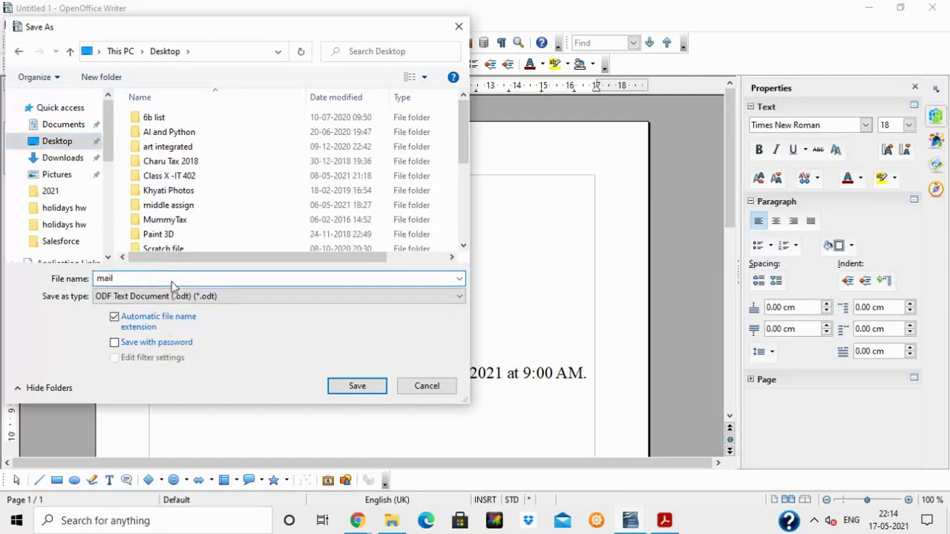
{"action": "left_click", "coordinate": [365, 387]}
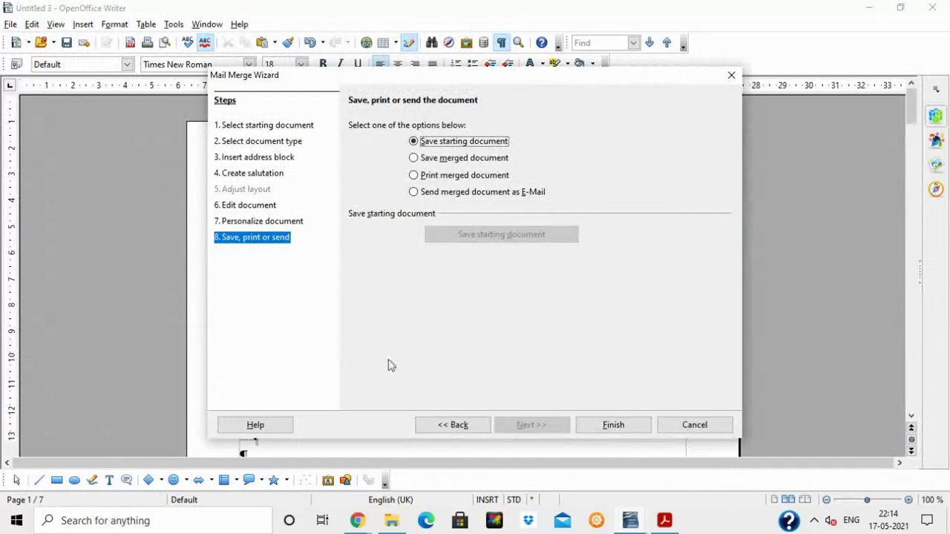
Finish the merge into seven letters and turn off formatting marks.
{"action": "left_click", "coordinate": [603, 426]}
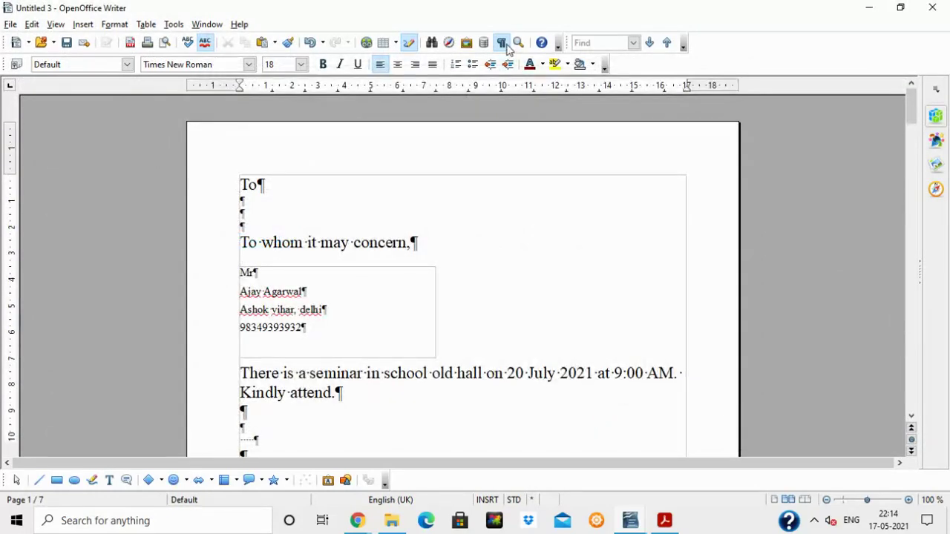
{"action": "left_click", "coordinate": [501, 42]}
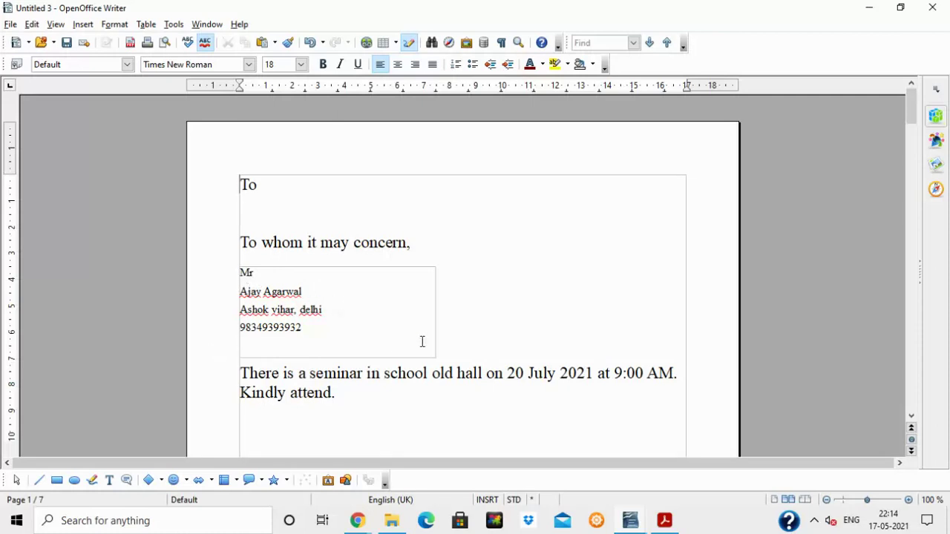
{"action": "left_click_drag", "start_coordinate": [912, 112], "coordinate": [919, 209]}
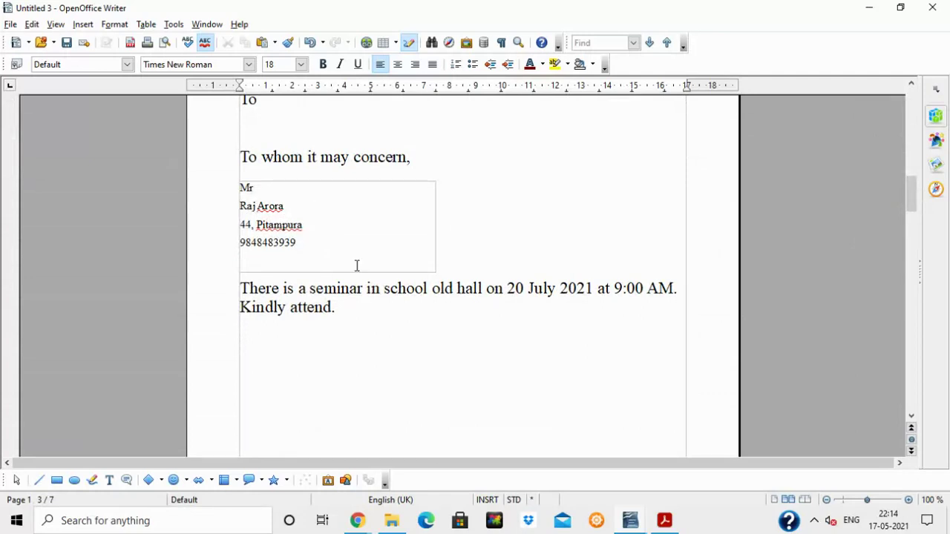
{"action": "left_click_drag", "start_coordinate": [911, 190], "coordinate": [912, 119]}
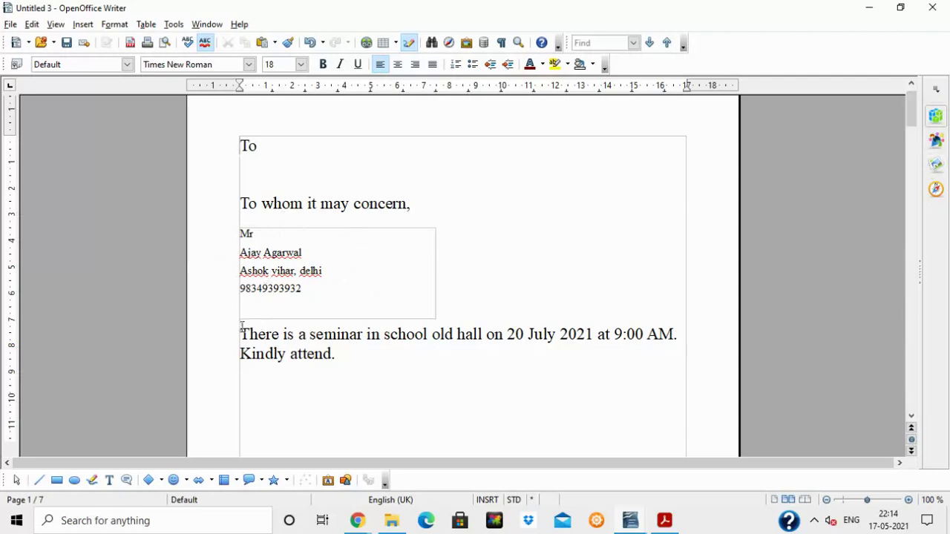
Review the merged letters, checking the invitation paragraph, salutation and address block.
{"action": "left_click_drag", "start_coordinate": [234, 331], "coordinate": [399, 344]}
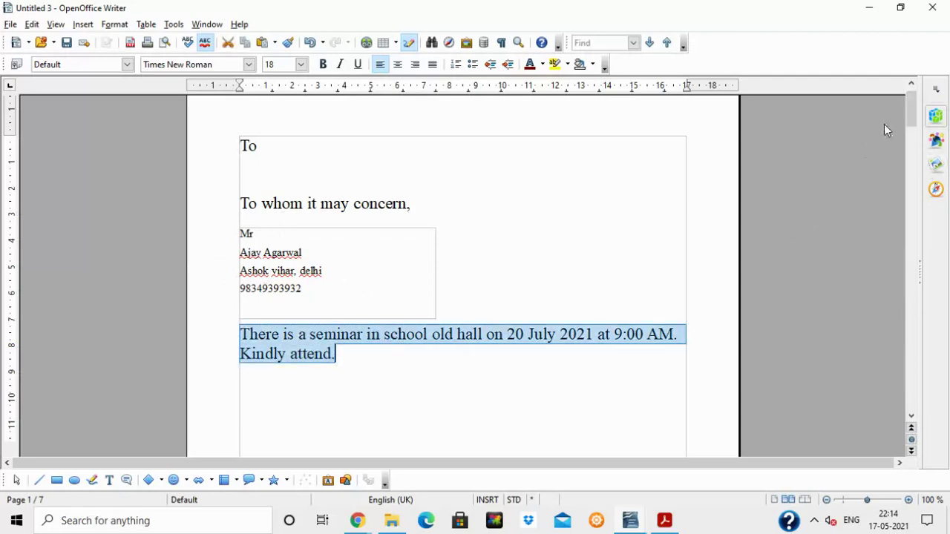
{"action": "left_click_drag", "start_coordinate": [912, 120], "coordinate": [912, 267]}
{"action": "left_click", "coordinate": [281, 274]}
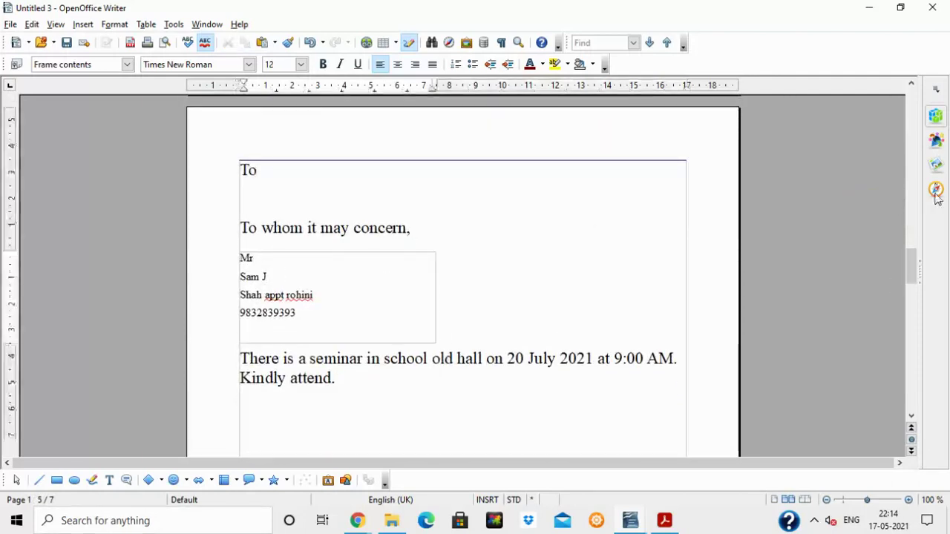
{"action": "left_click_drag", "start_coordinate": [913, 267], "coordinate": [921, 134]}
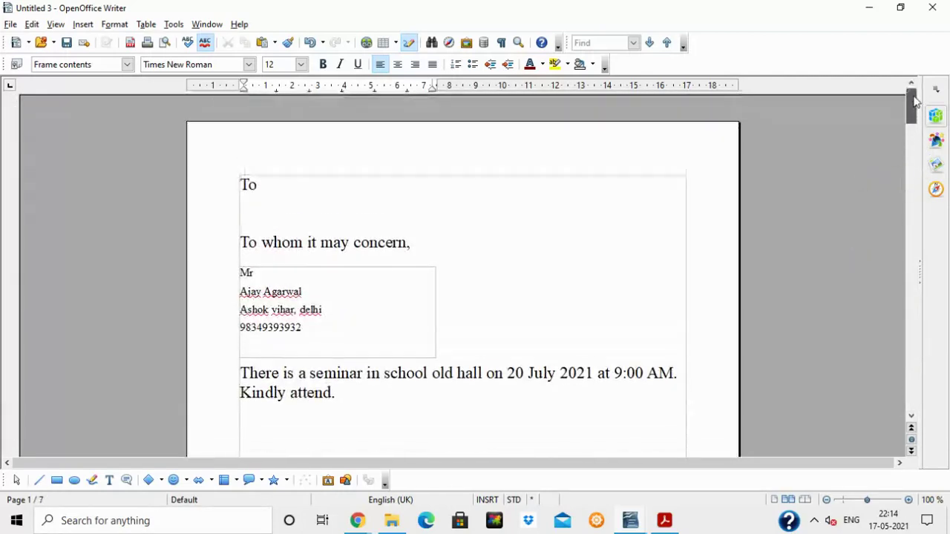
{"action": "left_click", "coordinate": [537, 249]}
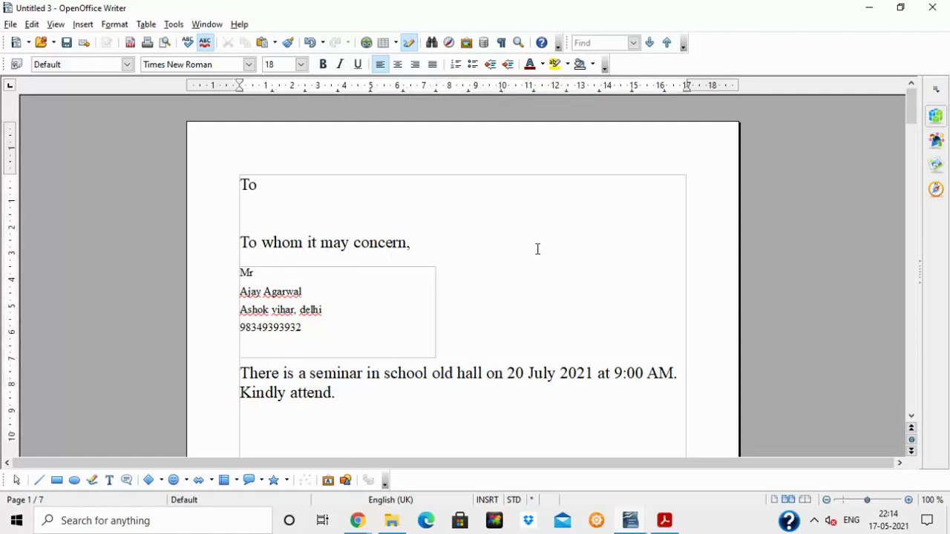
{"action": "left_click_drag", "start_coordinate": [236, 240], "coordinate": [290, 242]}
{"action": "left_click_drag", "start_coordinate": [240, 373], "coordinate": [367, 411]}
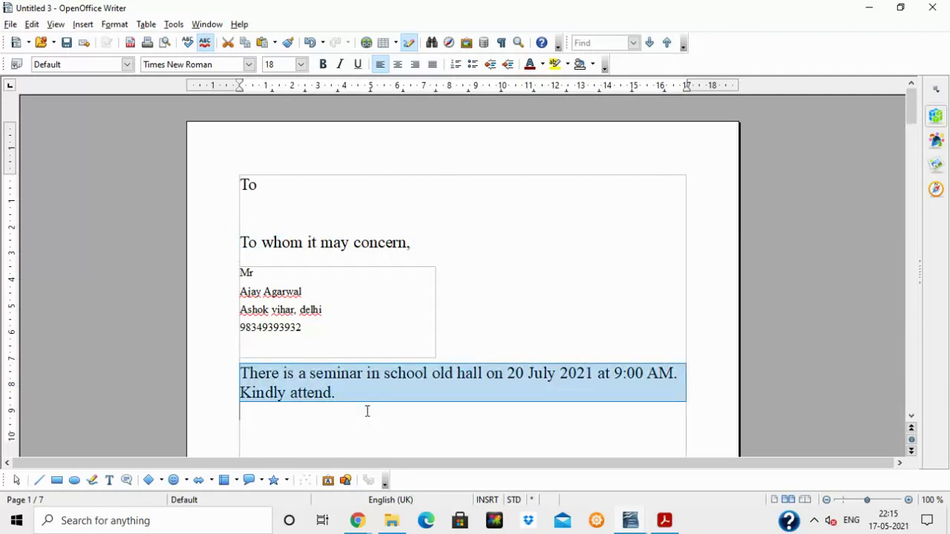
{"action": "left_click", "coordinate": [409, 324]}
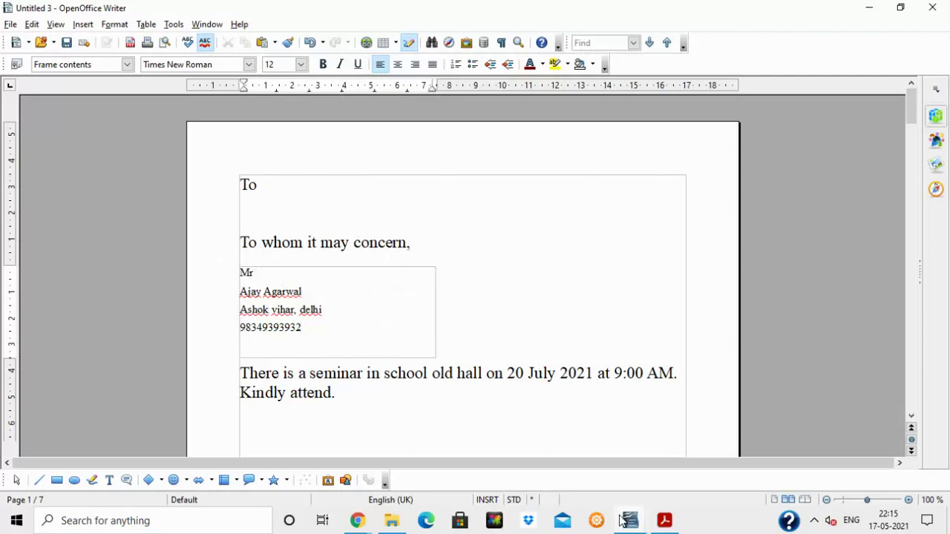
{"action": "mouse_move", "coordinate": [357, 521]}
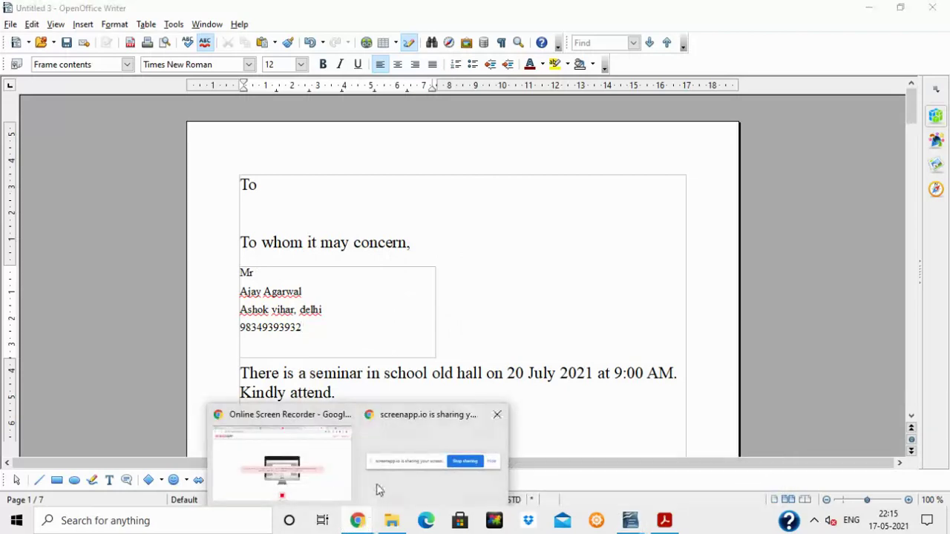